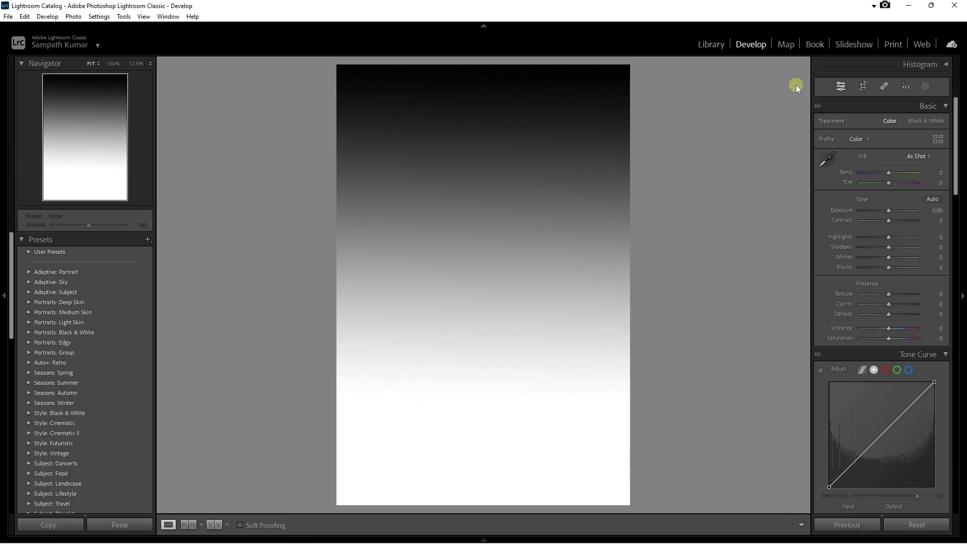
Step: Return from the Library to the gradient image and scroll down to the Color Grading panel
click(705, 45)
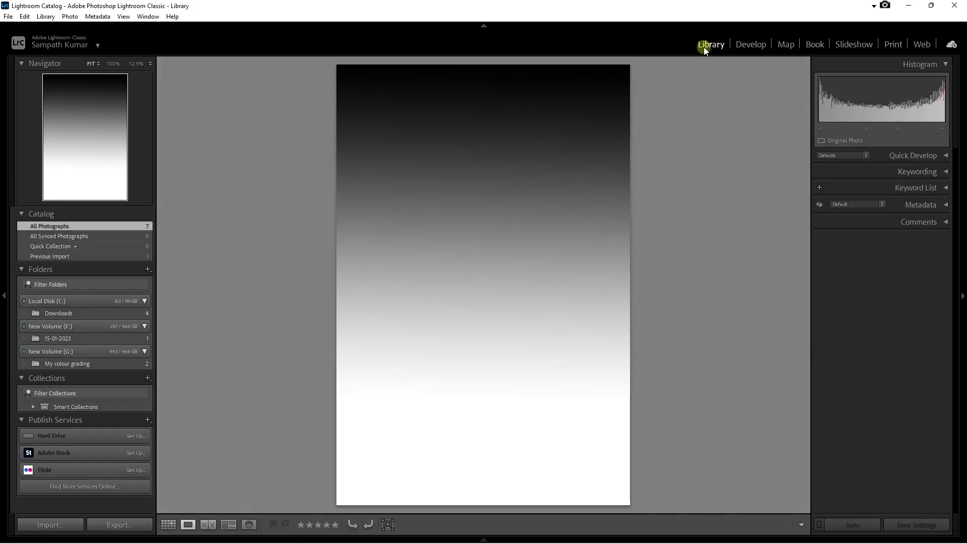
click(749, 46)
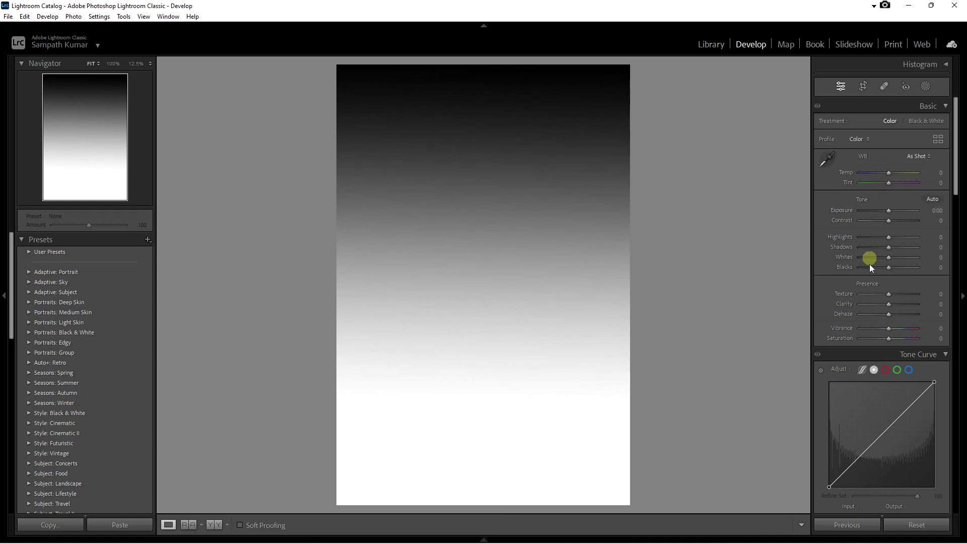
scroll(841, 307, down, 5)
scroll(841, 306, down, 5)
scroll(841, 306, down, 8)
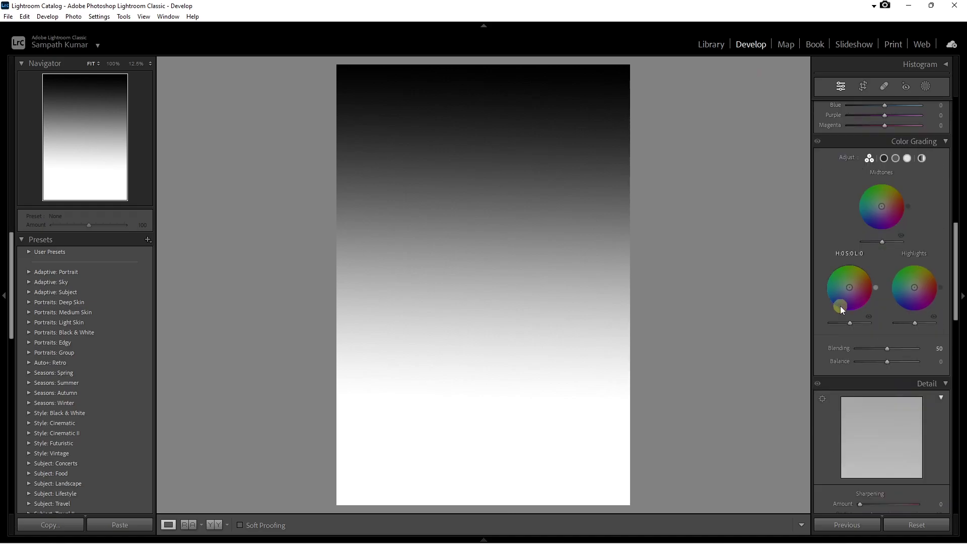
scroll(840, 306, up, 18)
scroll(856, 285, down, 5)
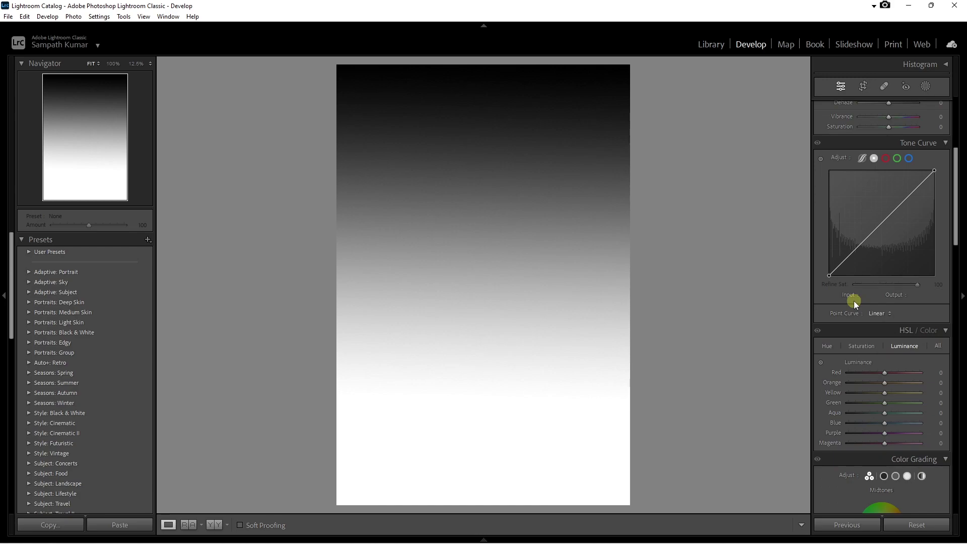
scroll(855, 312, down, 5)
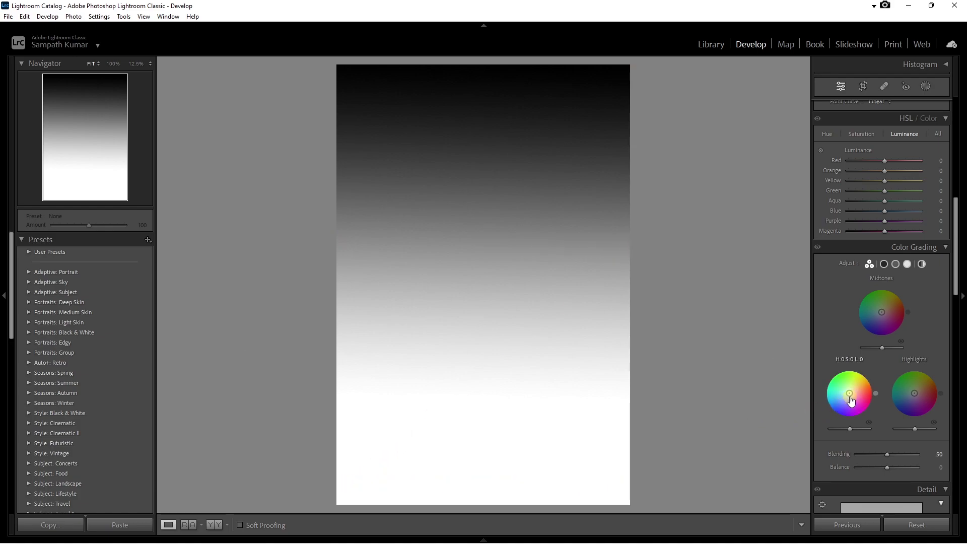
Step: Tint the shadows magenta, settling at hue 323 and saturation 35
drag(849, 393, 860, 399)
drag(861, 401, 868, 406)
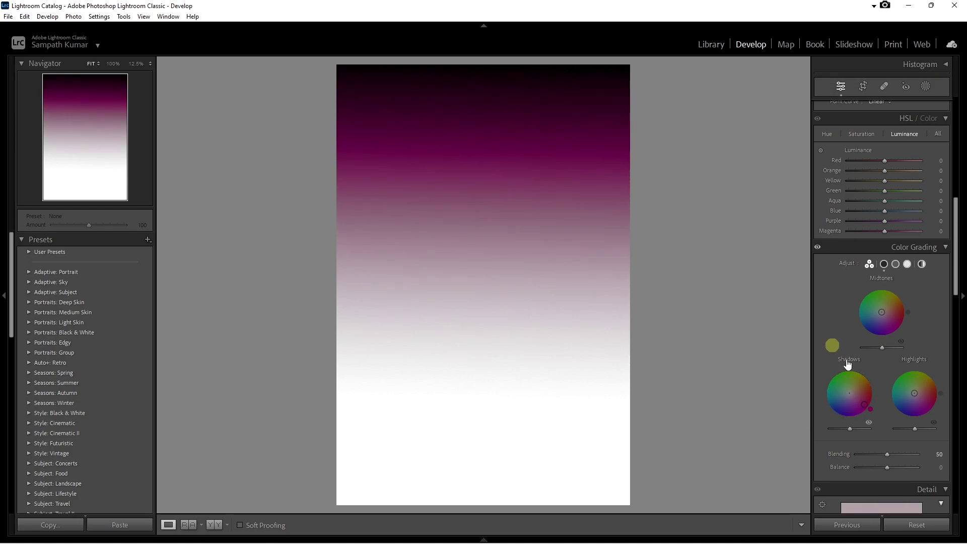
drag(864, 405, 855, 398)
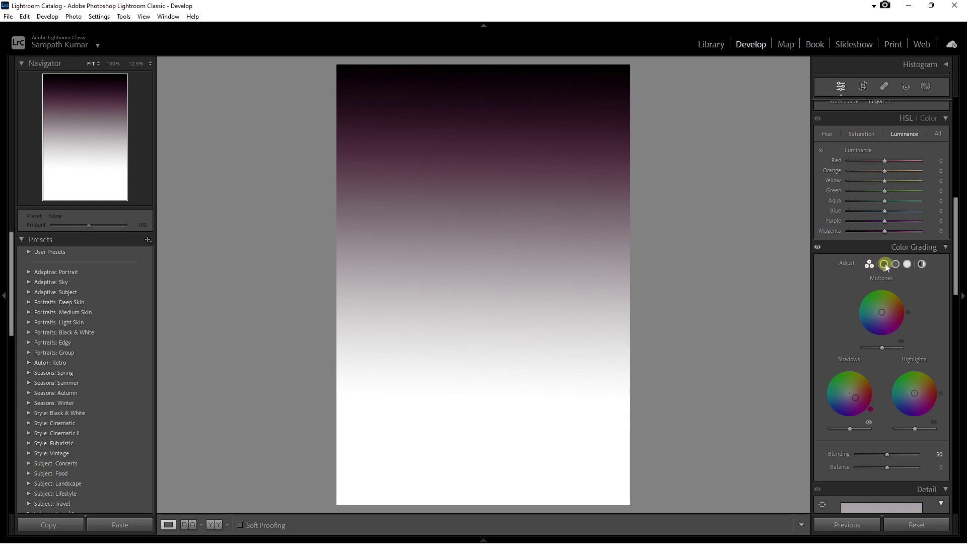
Step: In the Shadows wheel view, set the shadow tint to hue 353, saturation 31, luminance +75
click(885, 264)
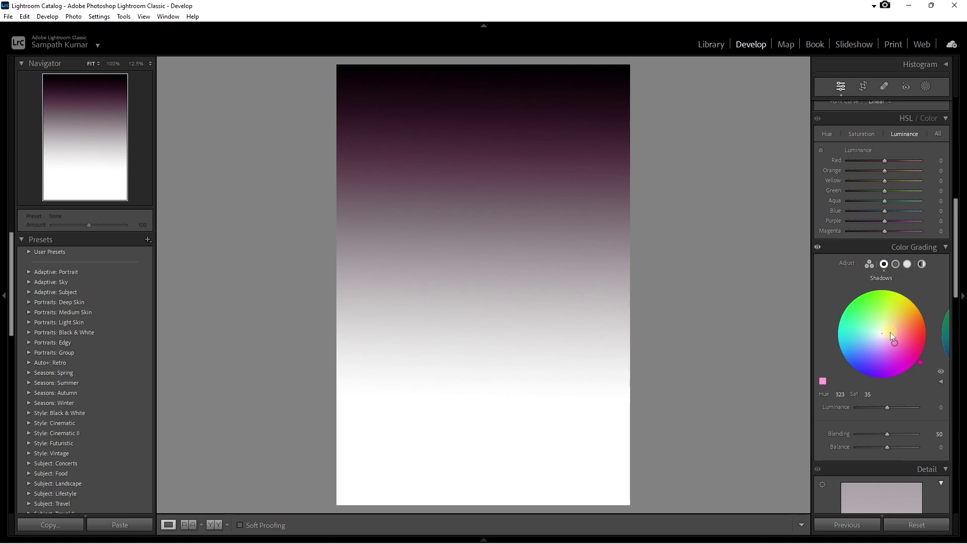
drag(896, 344, 891, 339)
drag(844, 395, 894, 395)
mouse_move(876, 395)
mouse_down()
mouse_move(863, 395)
mouse_move(912, 410)
mouse_up()
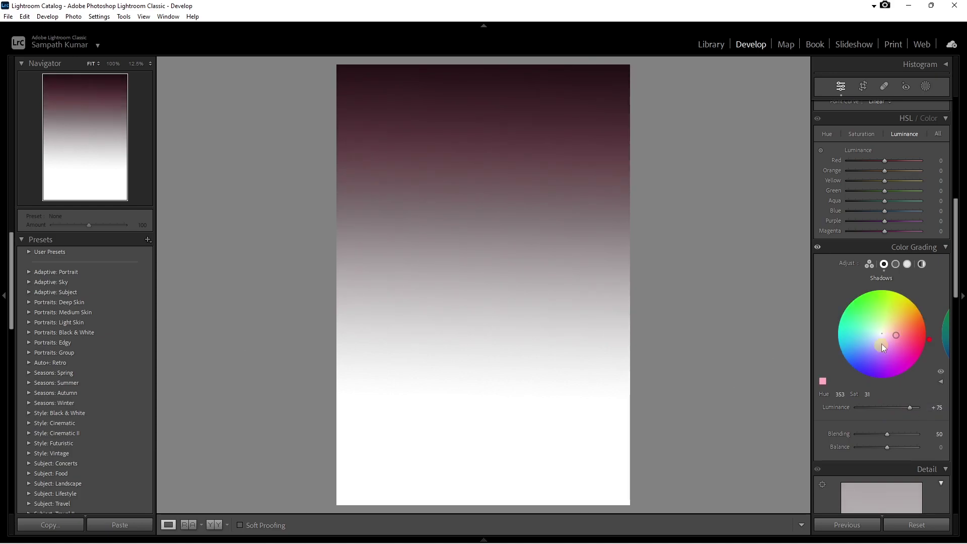
click(896, 264)
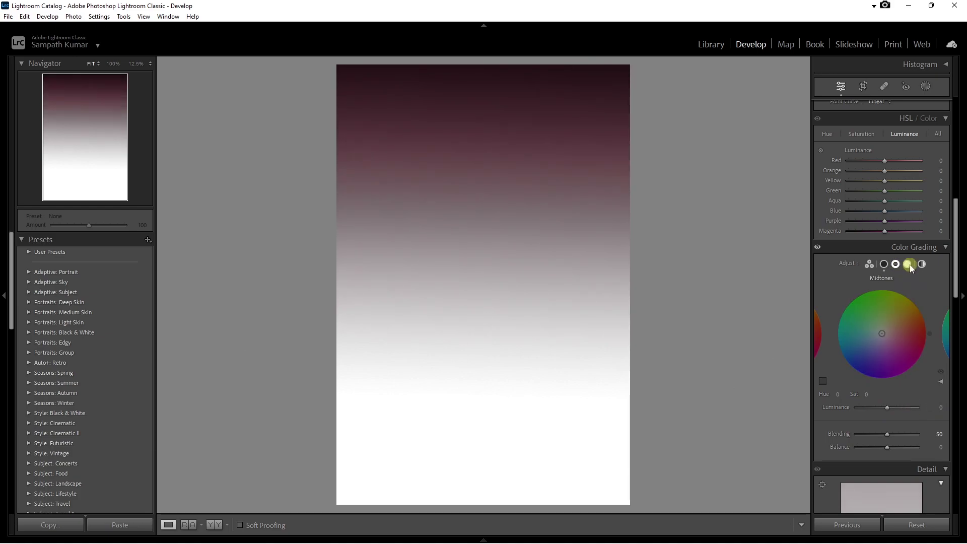
Step: In the 3-way view, strengthen the red shadows, tint highlights mint green and midtones blue (hue 239, saturation 100)
click(870, 265)
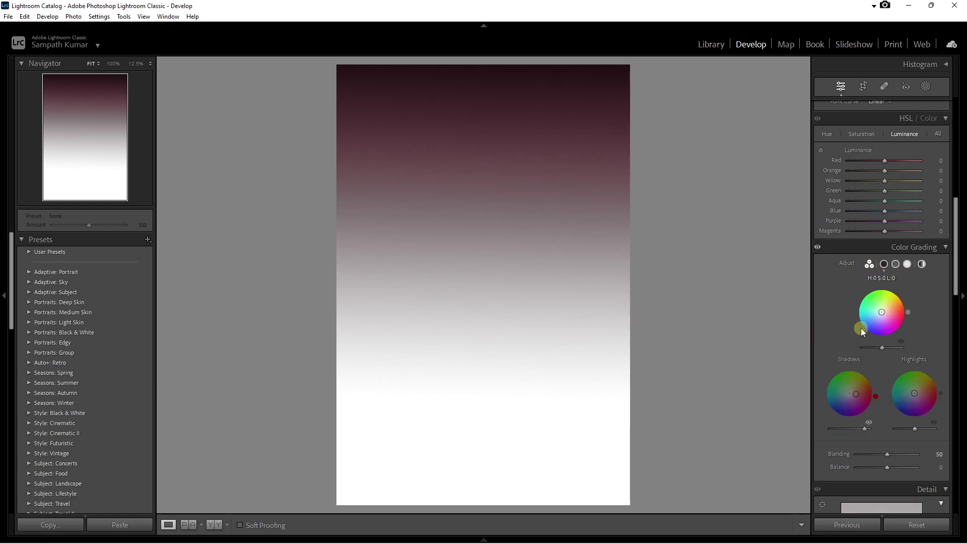
click(858, 360)
drag(858, 398, 866, 400)
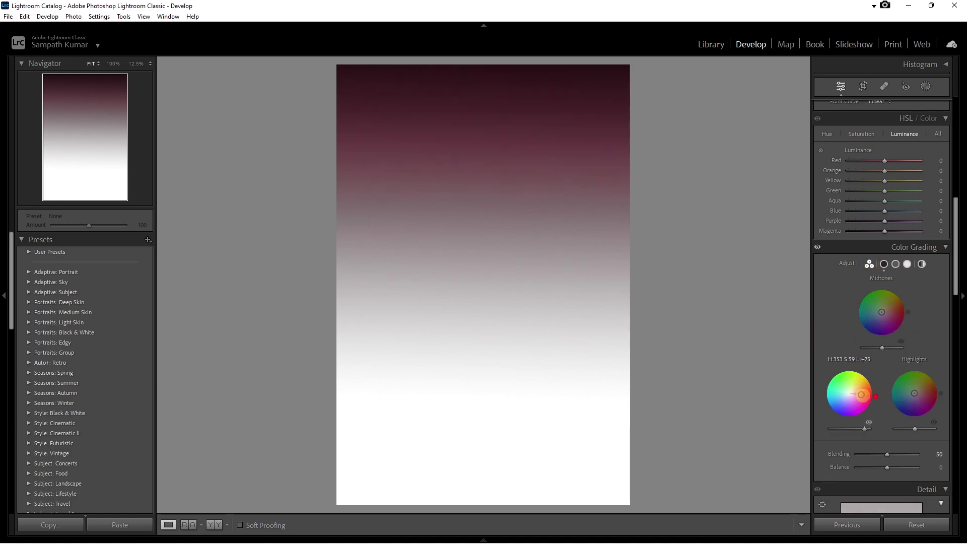
key(ctrl+z)
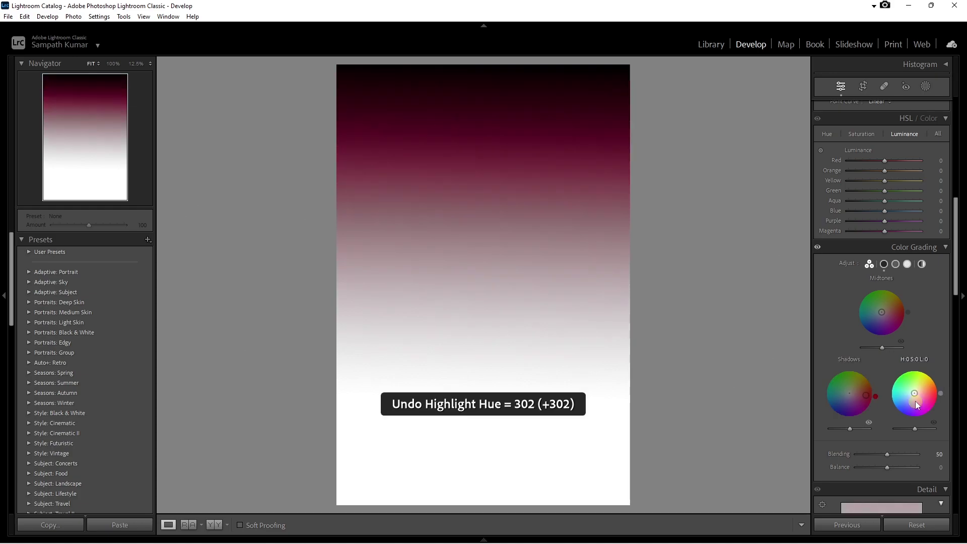
drag(914, 395, 900, 382)
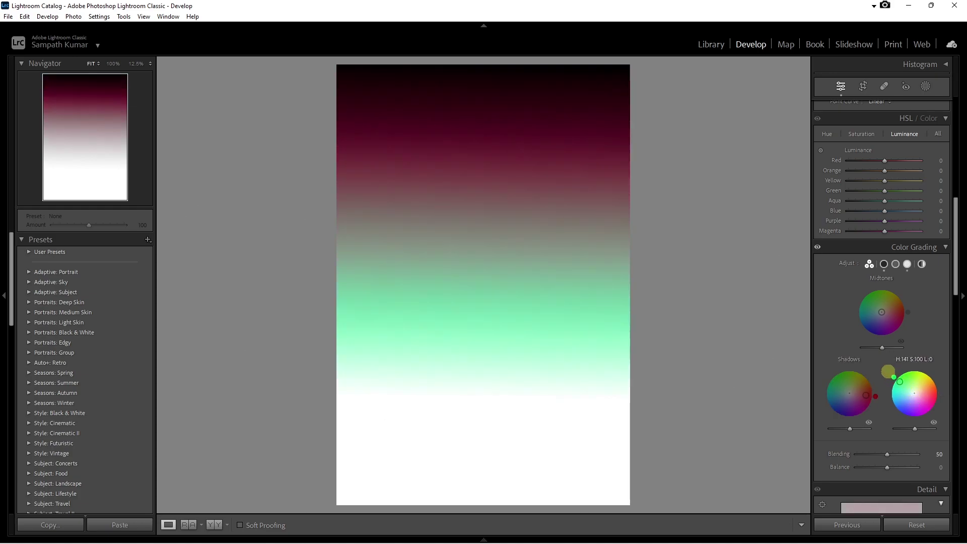
click(881, 312)
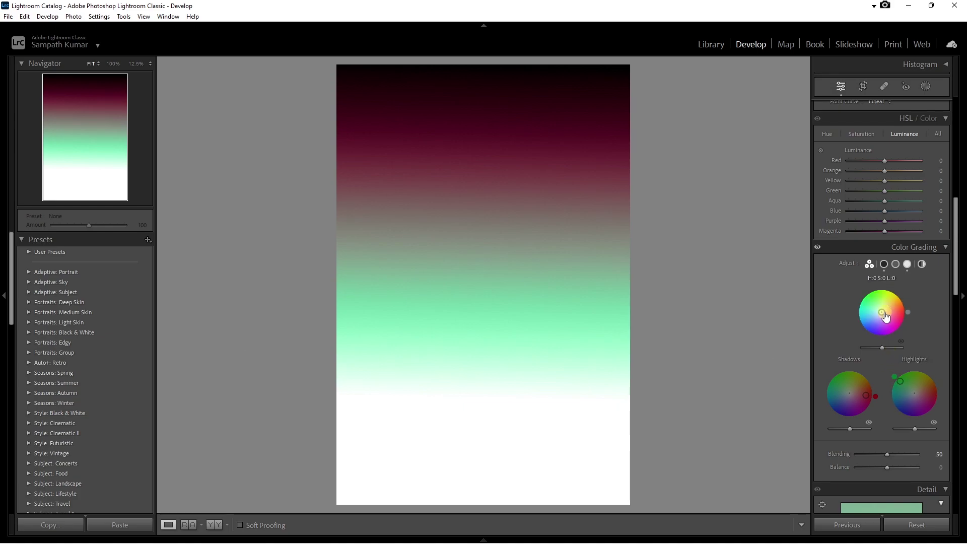
drag(881, 312, 868, 334)
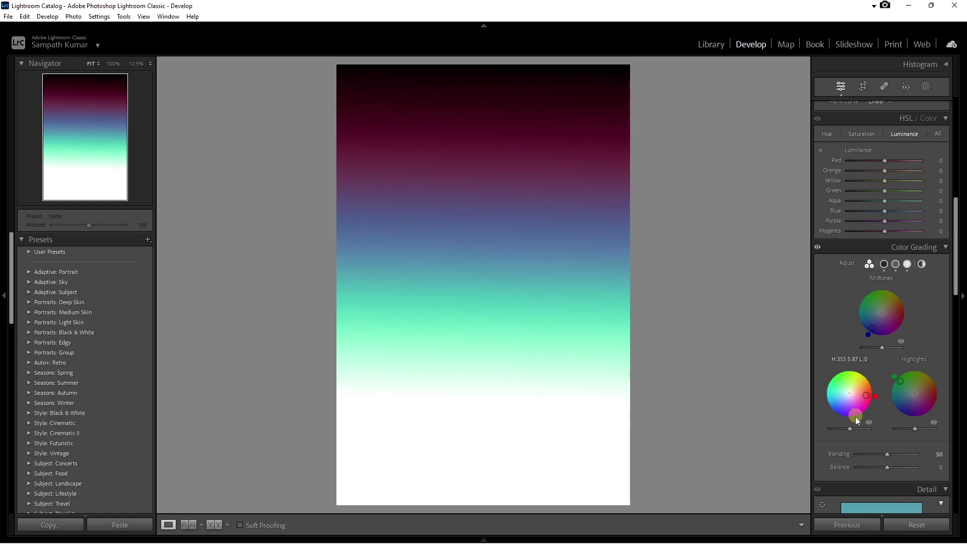
Step: Push Highlights luminance to +100 and try Shadows luminance up and down, reverting the darkening
drag(850, 429, 874, 431)
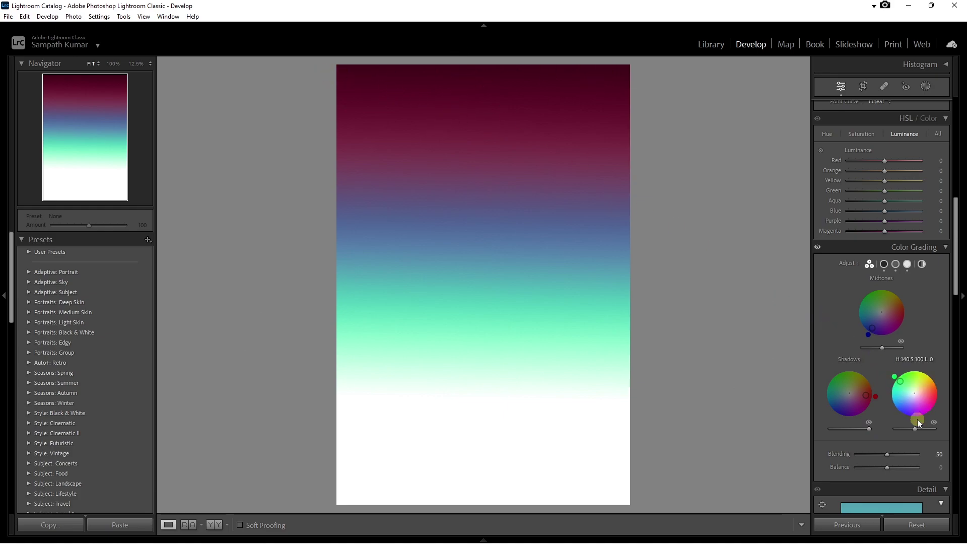
mouse_move(917, 428)
mouse_down()
mouse_move(938, 427)
mouse_move(896, 428)
mouse_up()
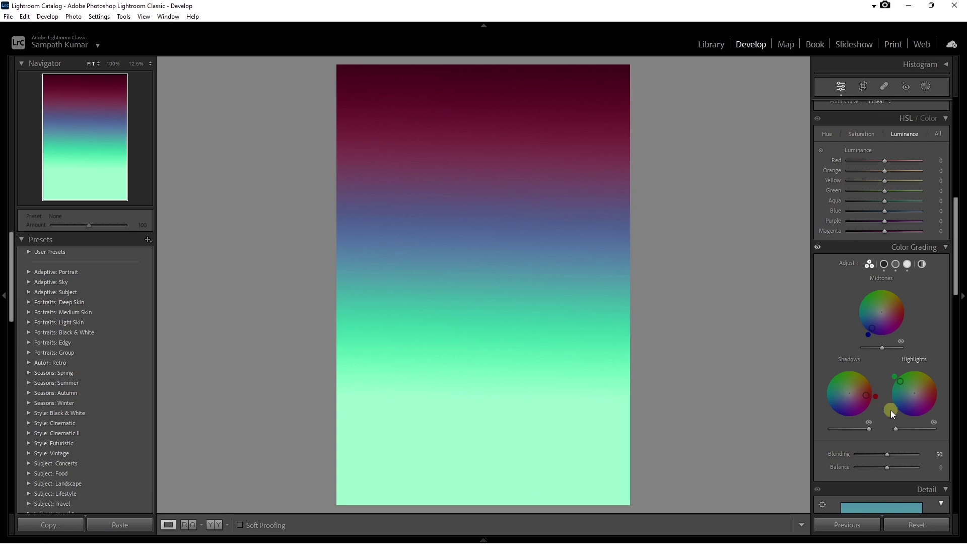
drag(868, 429, 860, 429)
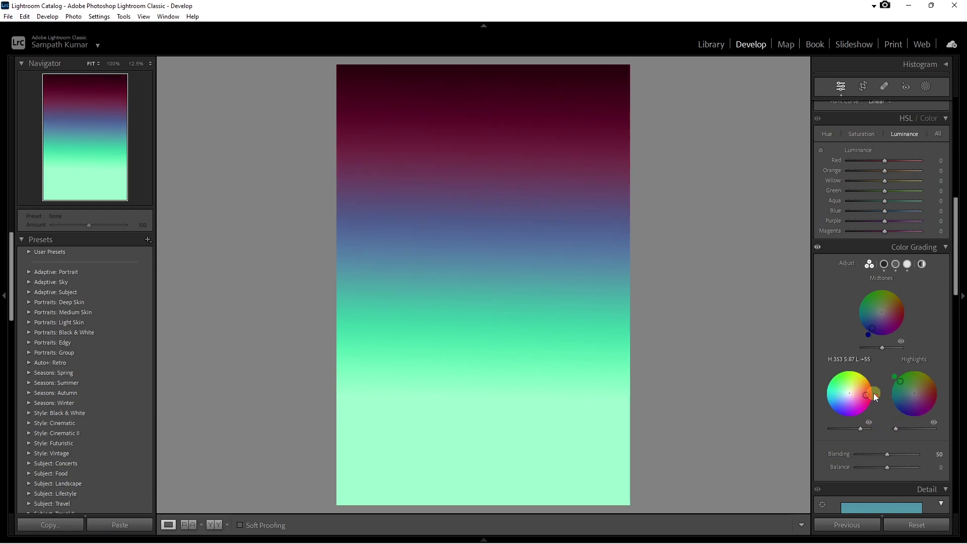
mouse_move(861, 429)
mouse_down()
mouse_move(825, 429)
mouse_move(869, 429)
mouse_up()
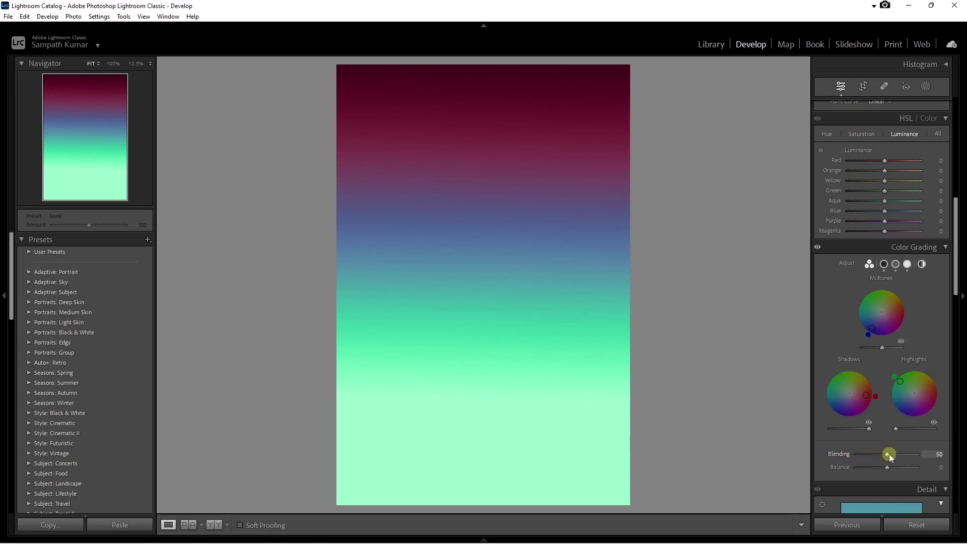
Step: Reset the color grading Blending slider, then raise it to 100
double_click(890, 455)
drag(887, 455, 895, 455)
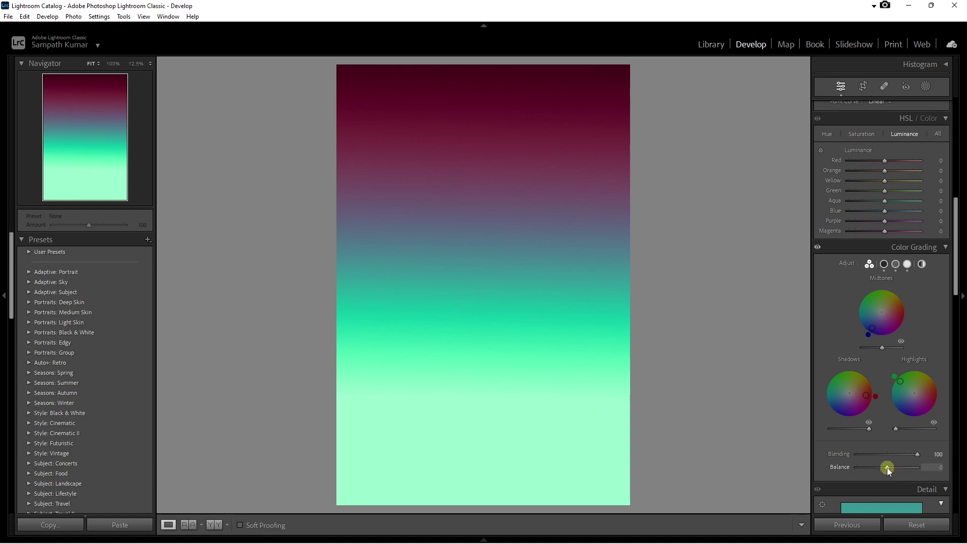
Step: Drag color grading Balance to -100, then +100, then back near 0
drag(885, 468, 845, 467)
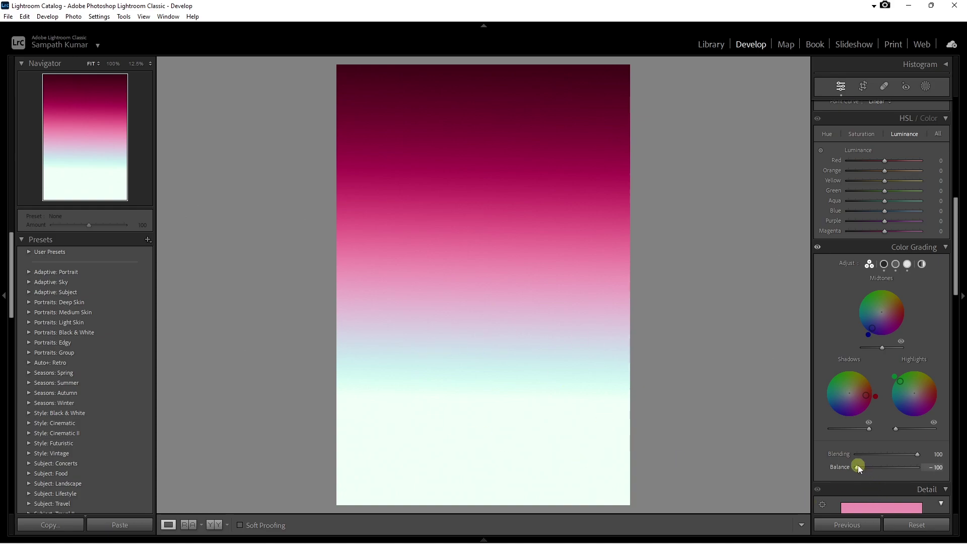
drag(858, 467, 941, 470)
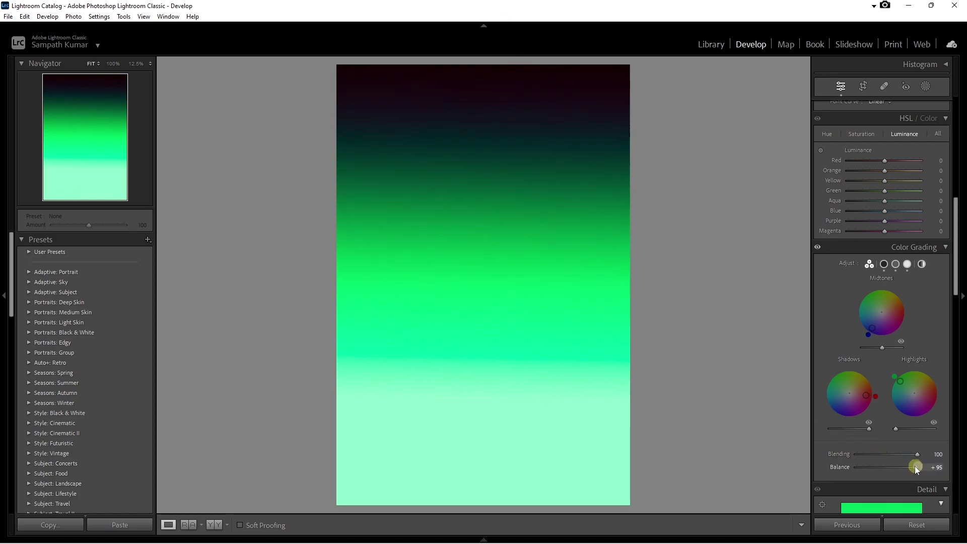
mouse_move(915, 466)
mouse_down()
mouse_move(873, 467)
mouse_move(890, 468)
mouse_up()
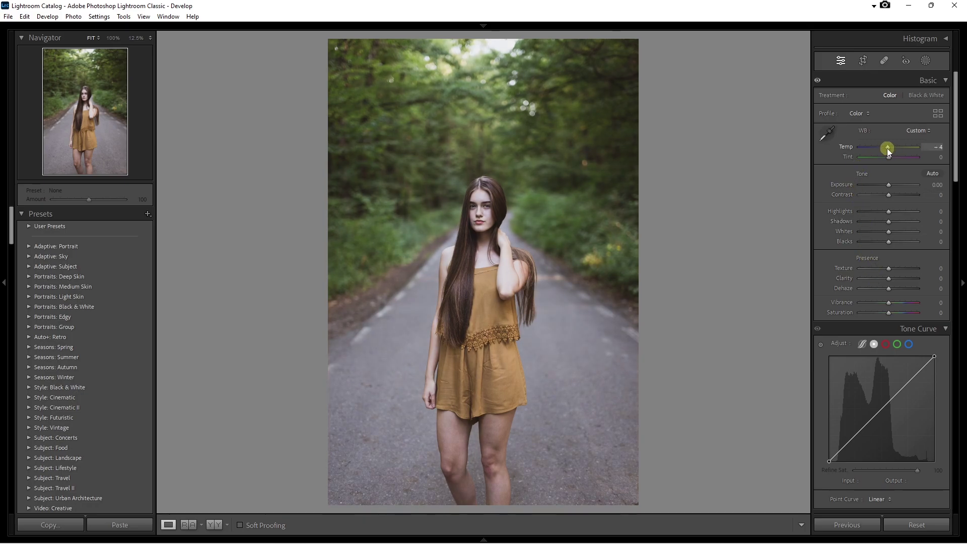
Step: Set the portrait to temperature +2, shadows −11, blacks −4, texture +9, dehaze +11, vibrance +4, saturation +11
drag(888, 149, 890, 150)
drag(948, 147, 895, 147)
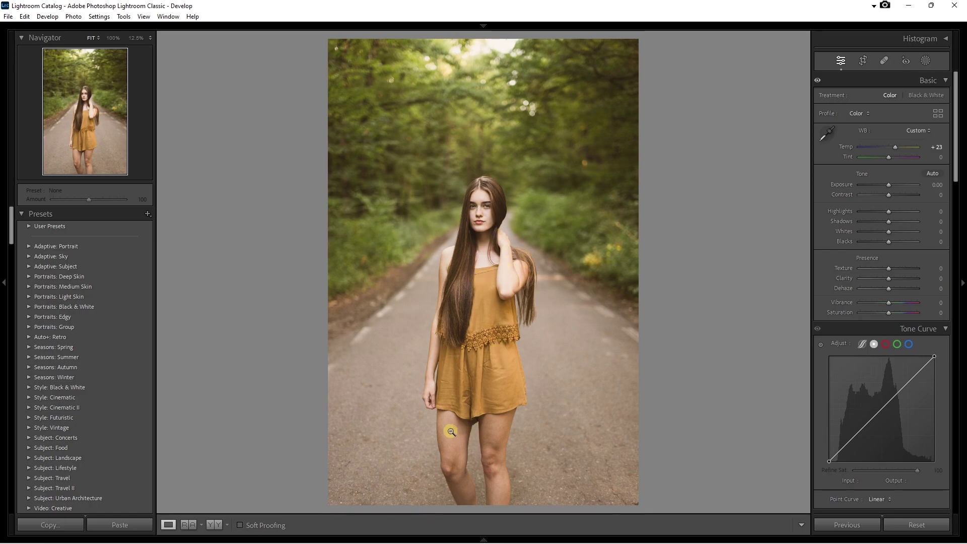
key(ctrl+z)
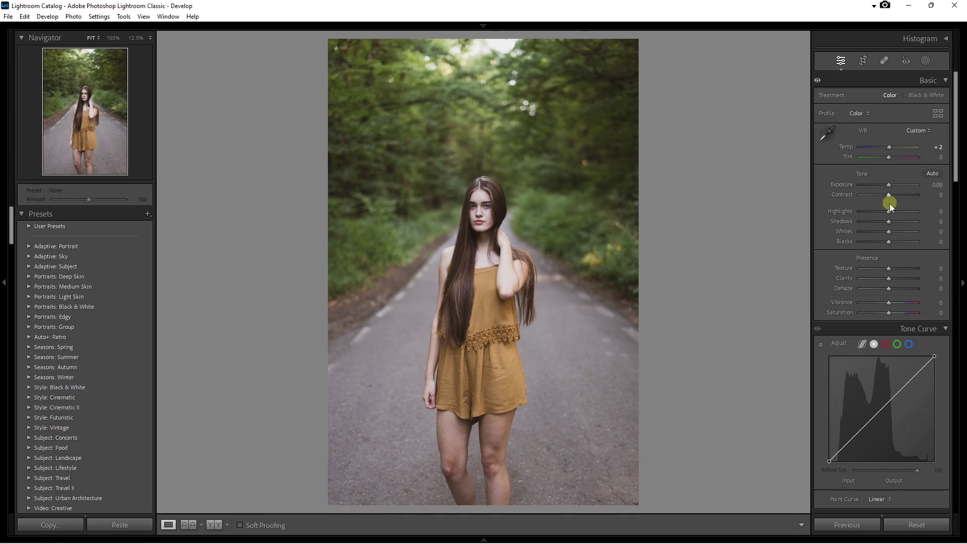
mouse_move(889, 221)
mouse_down()
mouse_move(899, 221)
mouse_move(887, 223)
mouse_move(895, 245)
mouse_up()
drag(890, 268, 892, 268)
drag(889, 288, 893, 289)
drag(890, 302, 895, 313)
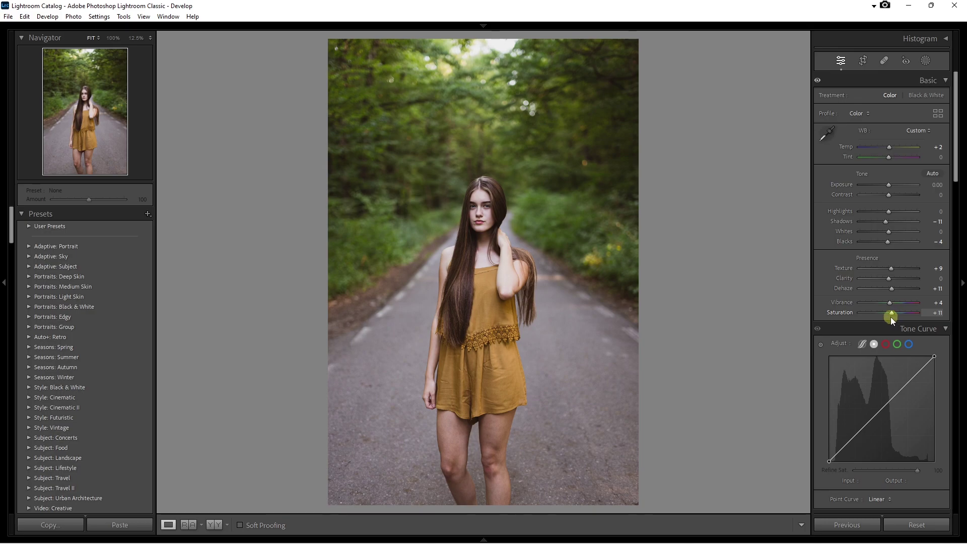
Step: In the HSL Hue tab, drag both the Green and Yellow hue sliders to -100
scroll(893, 315, down, 3)
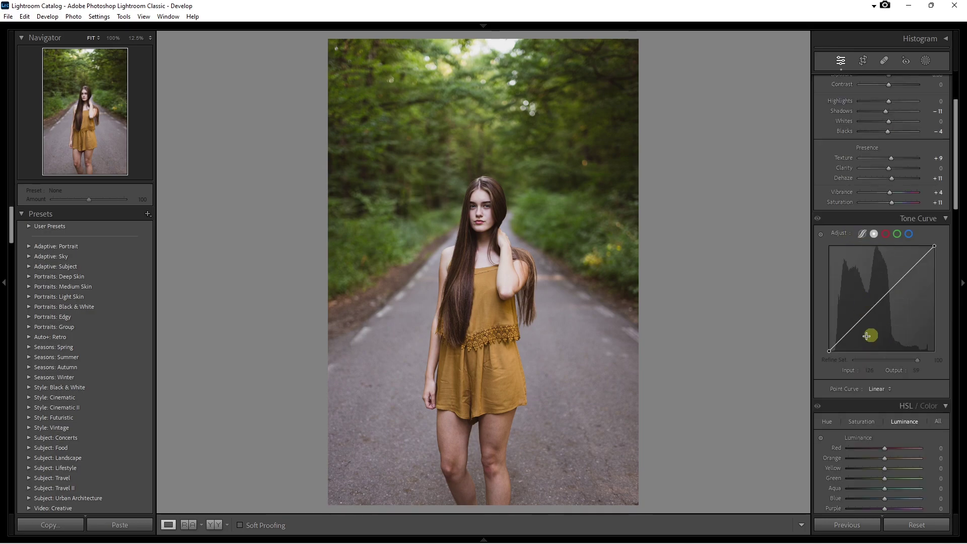
scroll(879, 299, down, 6)
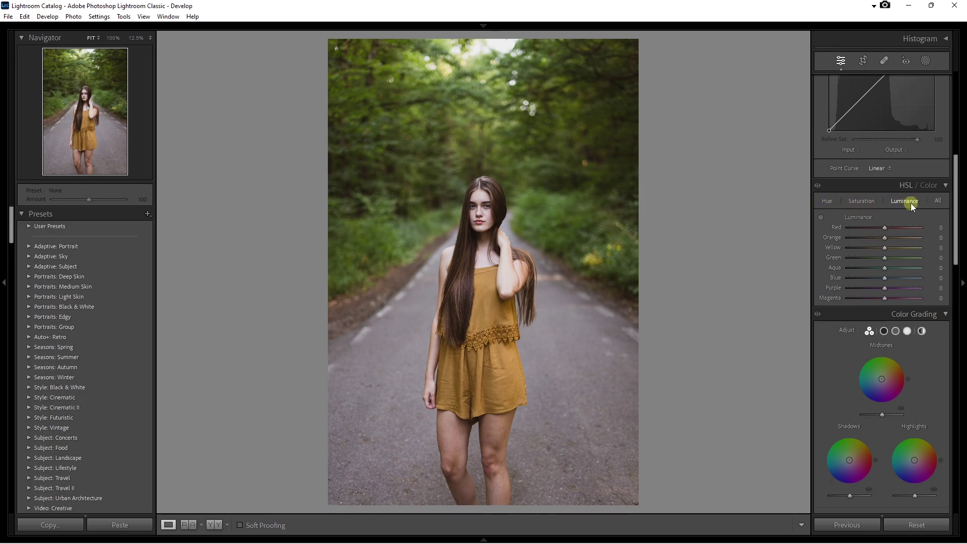
click(828, 202)
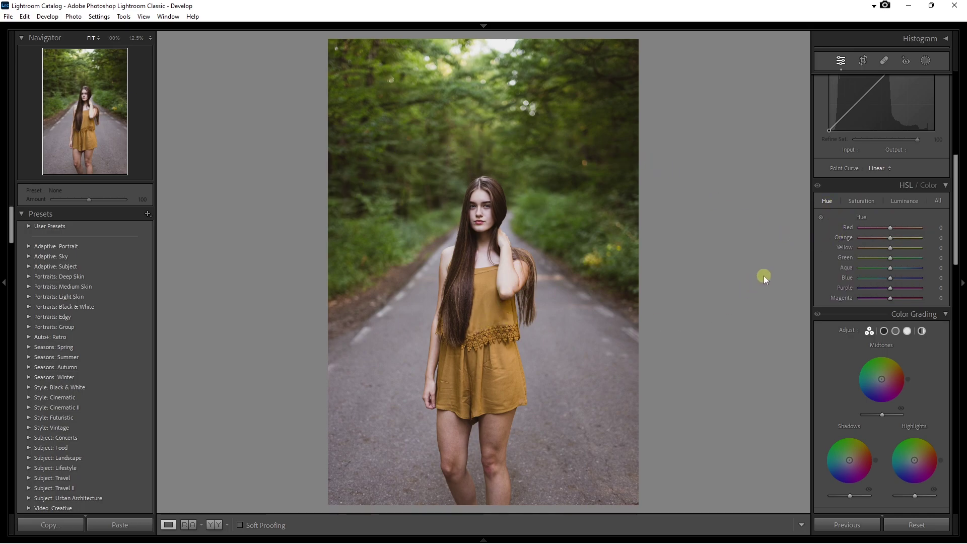
mouse_move(890, 258)
mouse_down()
mouse_move(842, 258)
mouse_move(932, 259)
mouse_up()
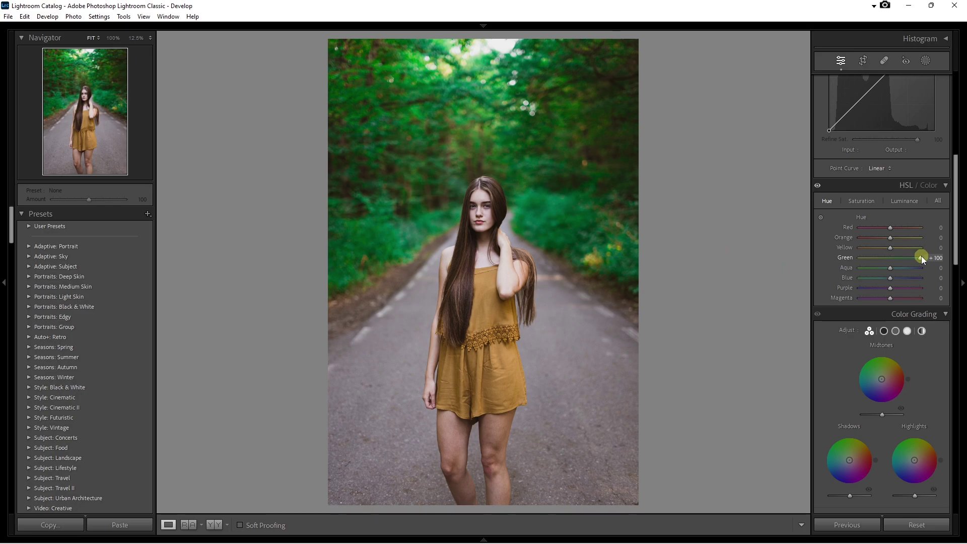
drag(920, 259, 840, 259)
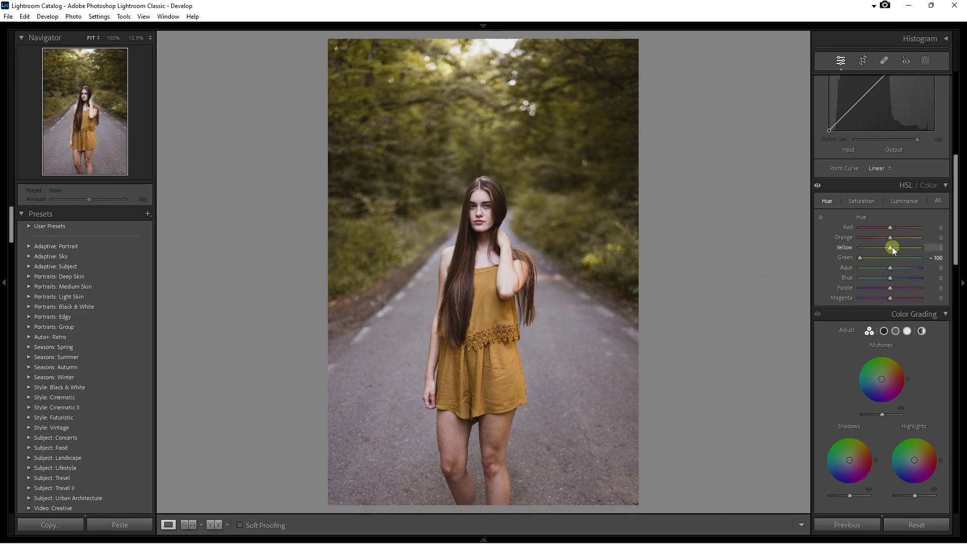
drag(892, 247, 861, 247)
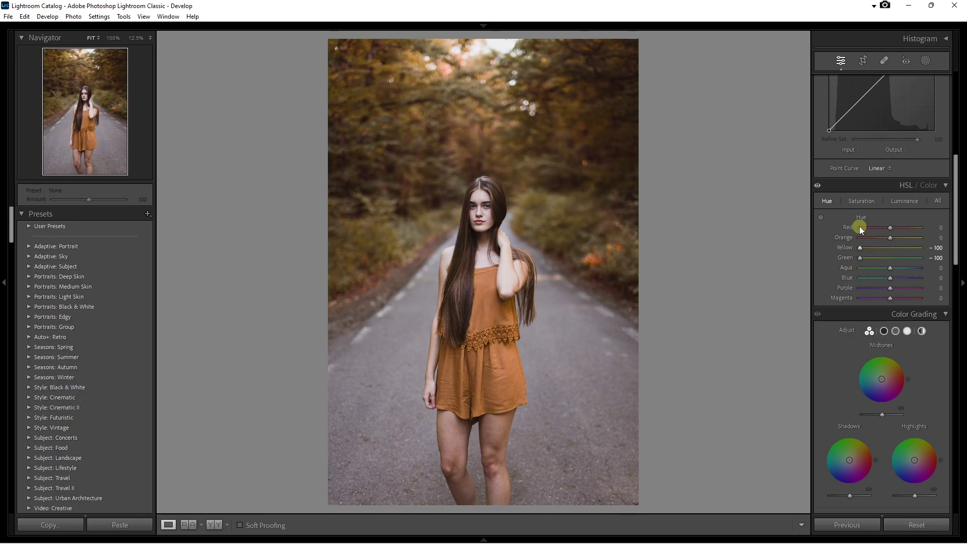
Step: Lower Yellow saturation slightly, then set Yellow luminance −40 and Green −70, keeping Orange at 0
click(860, 205)
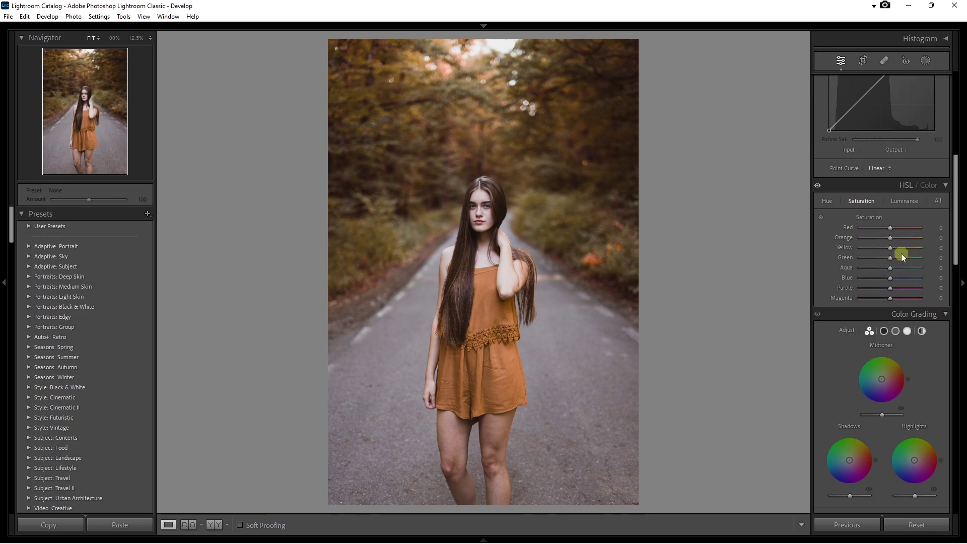
drag(891, 248, 876, 248)
click(904, 202)
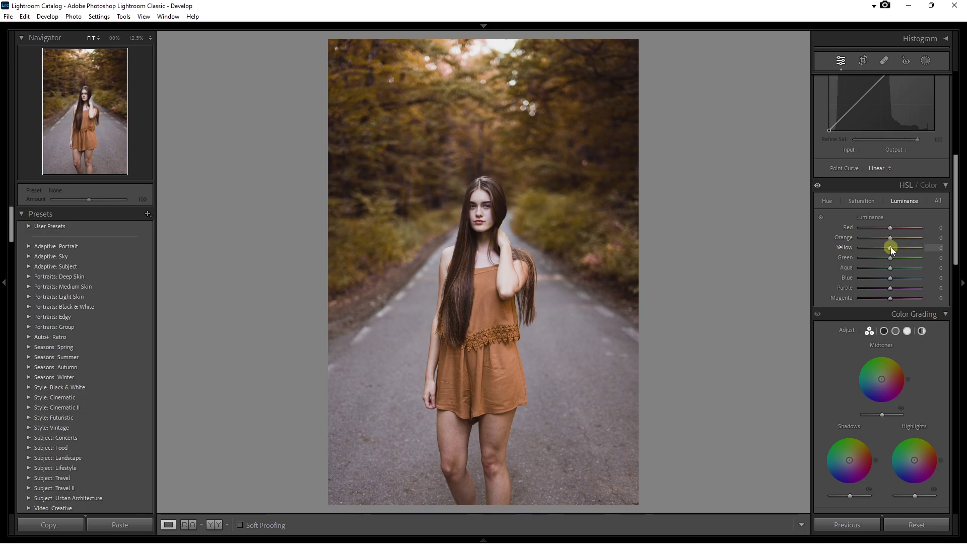
mouse_move(868, 246)
mouse_down()
mouse_move(900, 251)
mouse_move(863, 259)
mouse_up()
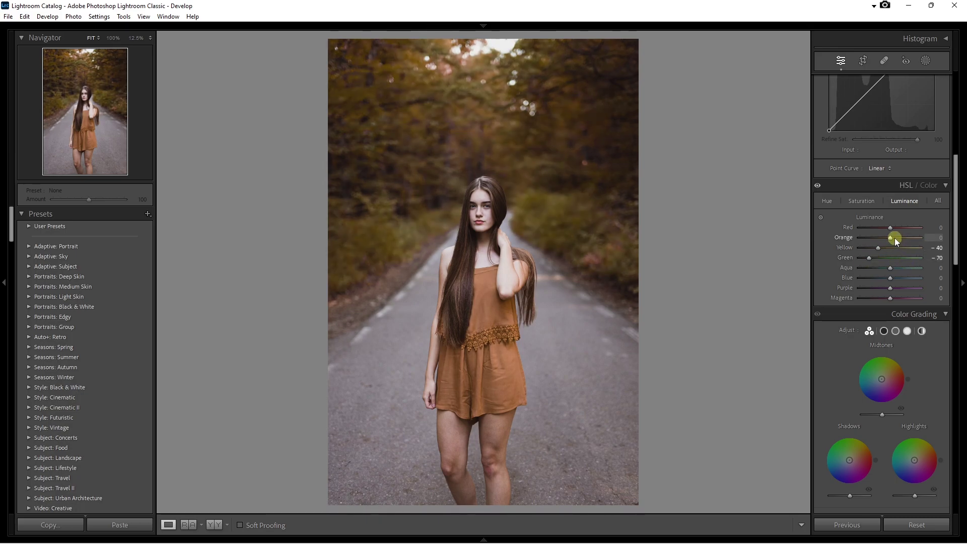
drag(891, 238, 875, 238)
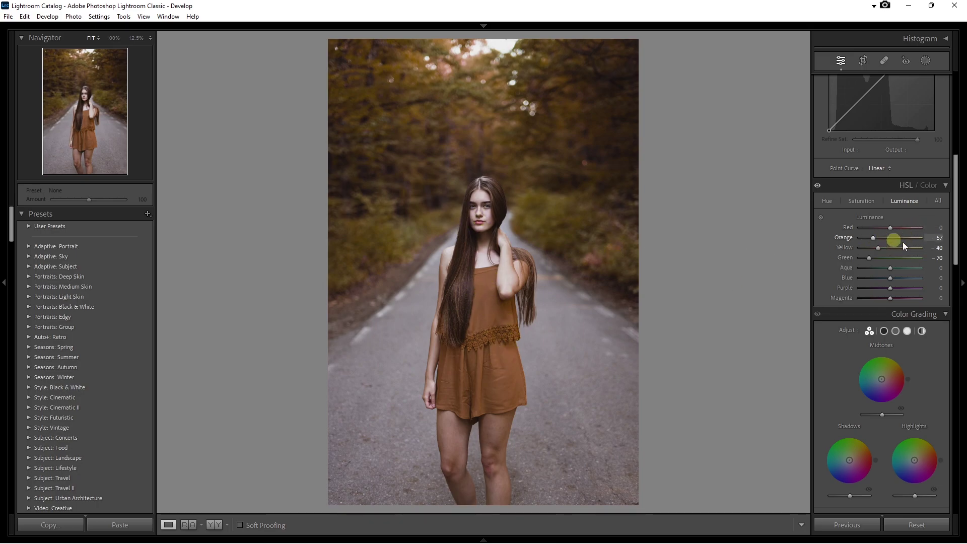
key(ctrl+z)
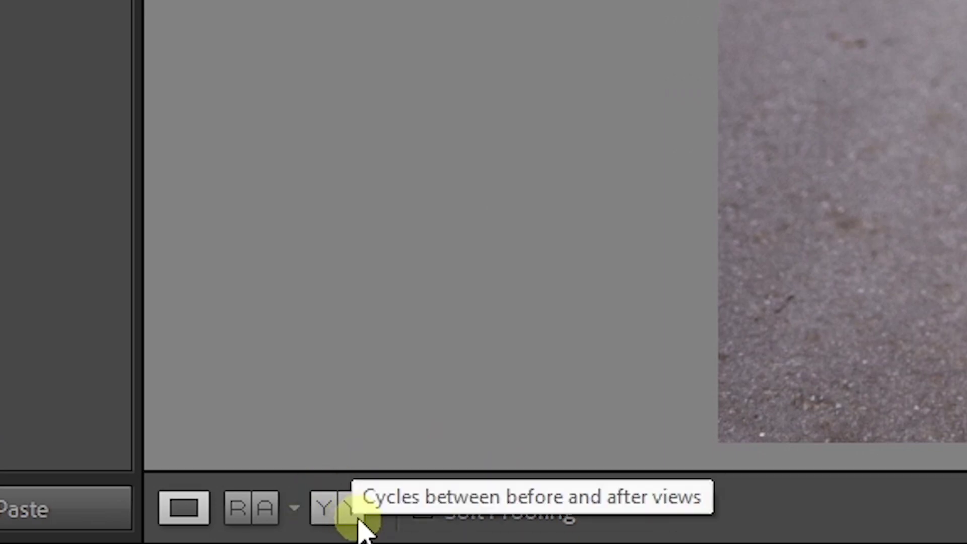
Step: Show the side-by-side Before/After view, zoom into the woman's face, then fit the whole photo again
click(222, 526)
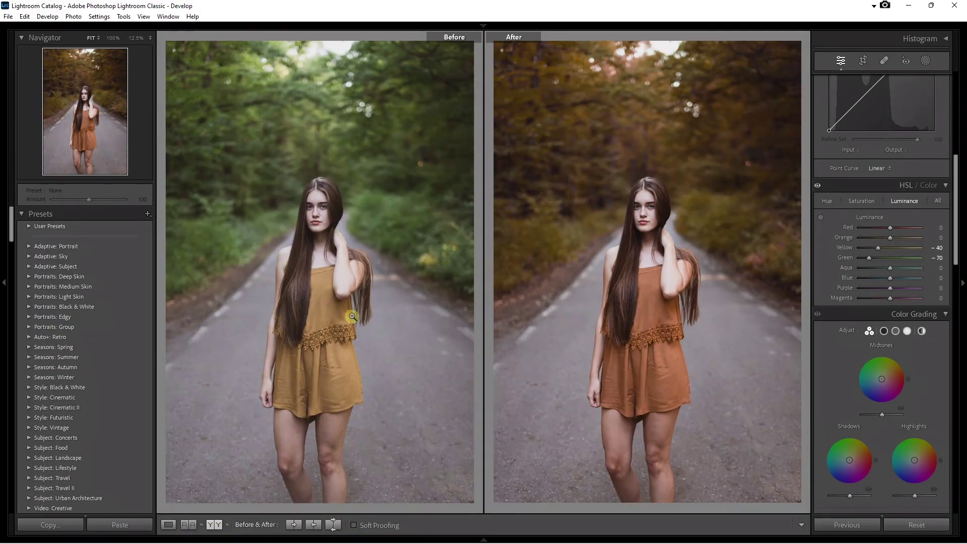
click(599, 162)
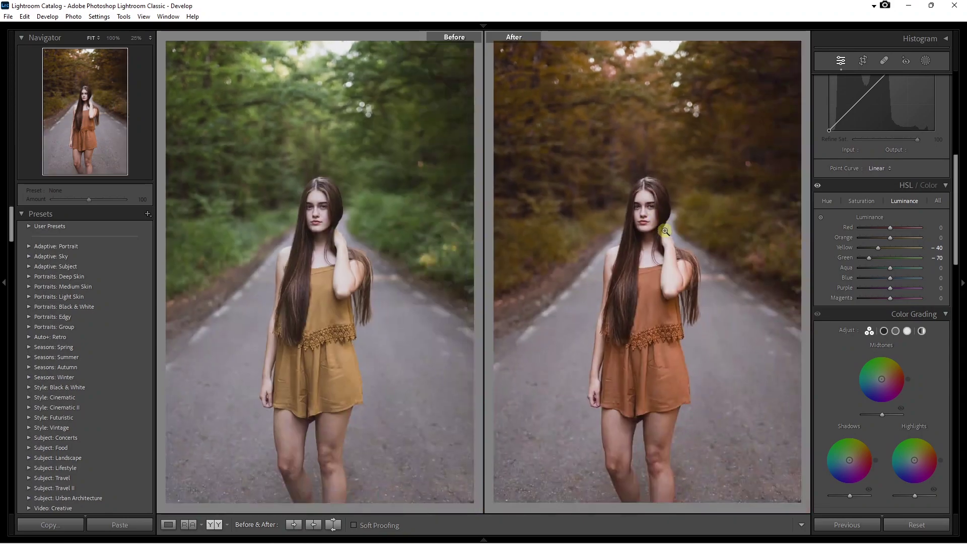
click(630, 216)
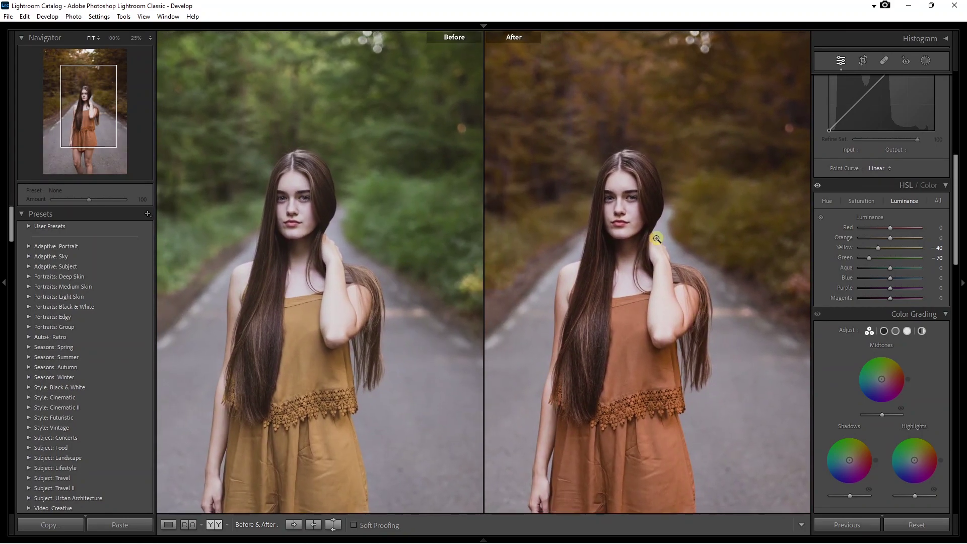
click(654, 237)
click(623, 226)
click(609, 216)
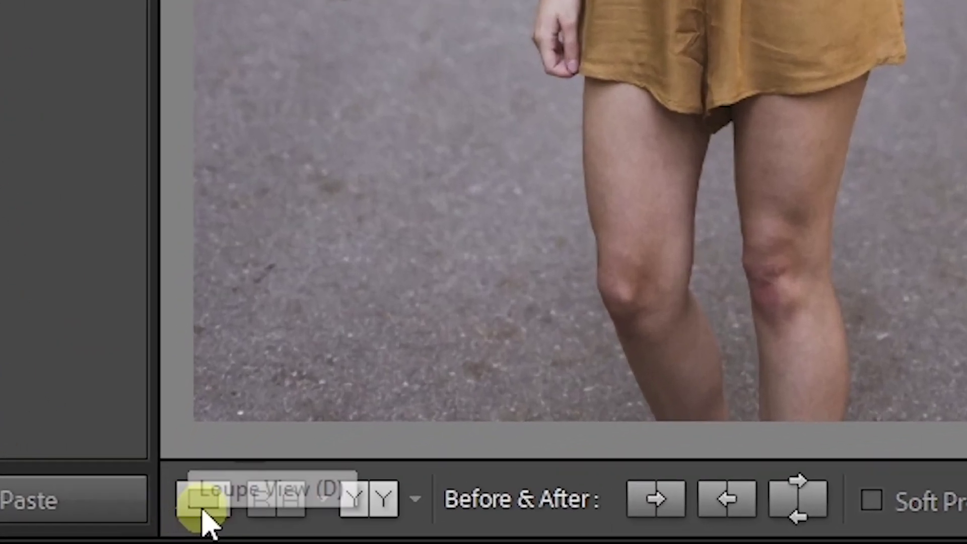
Step: Back in Loupe view, add a tone-curve control point and lift the black point slightly
click(168, 524)
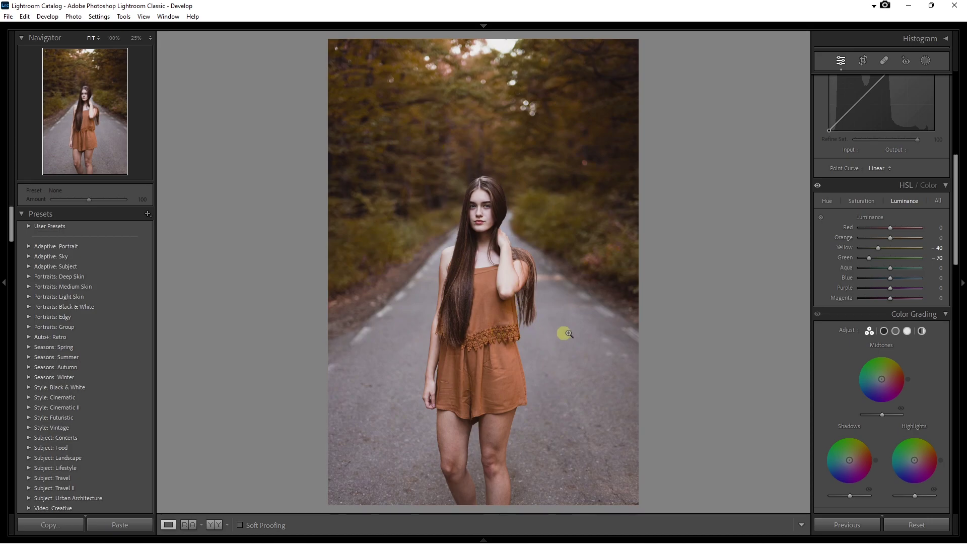
drag(956, 247, 955, 219)
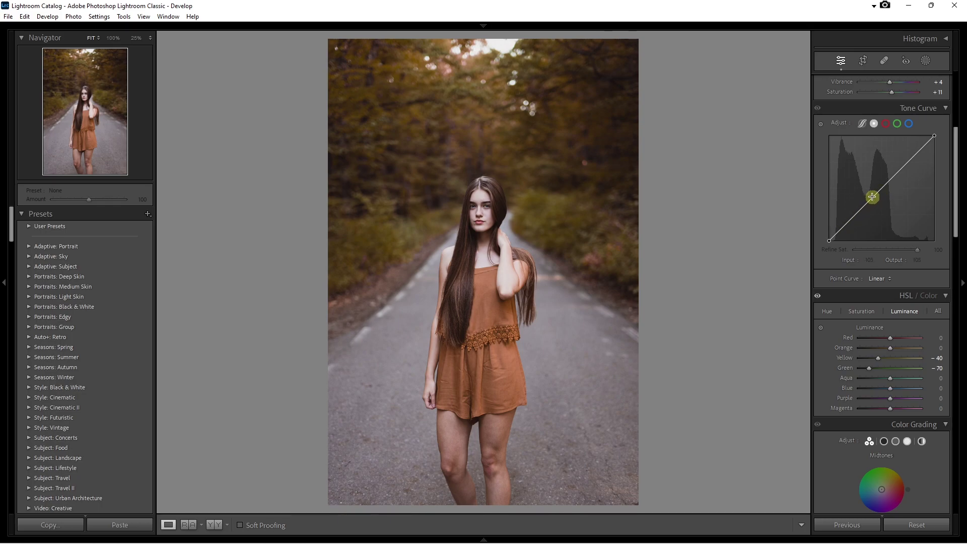
click(863, 210)
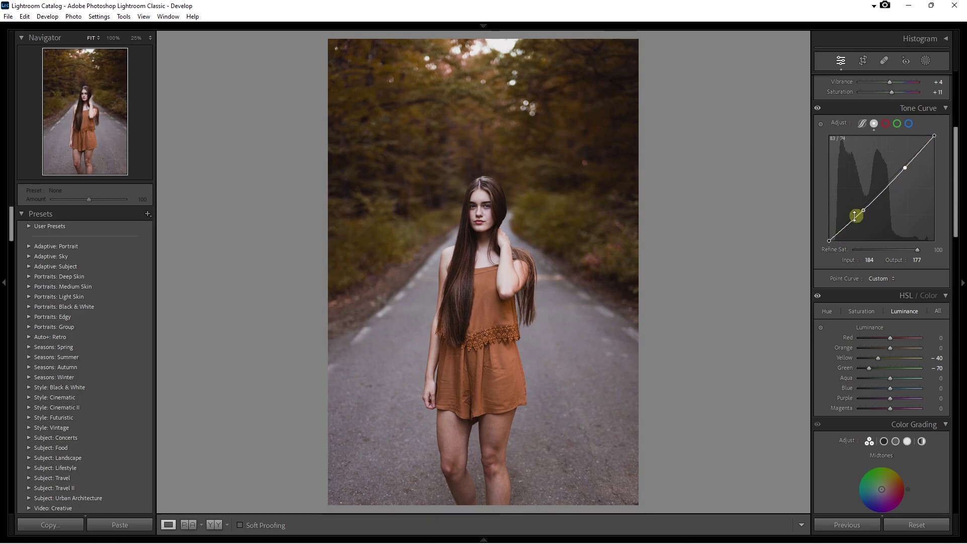
mouse_move(829, 241)
mouse_down()
mouse_move(822, 234)
mouse_move(834, 240)
mouse_up()
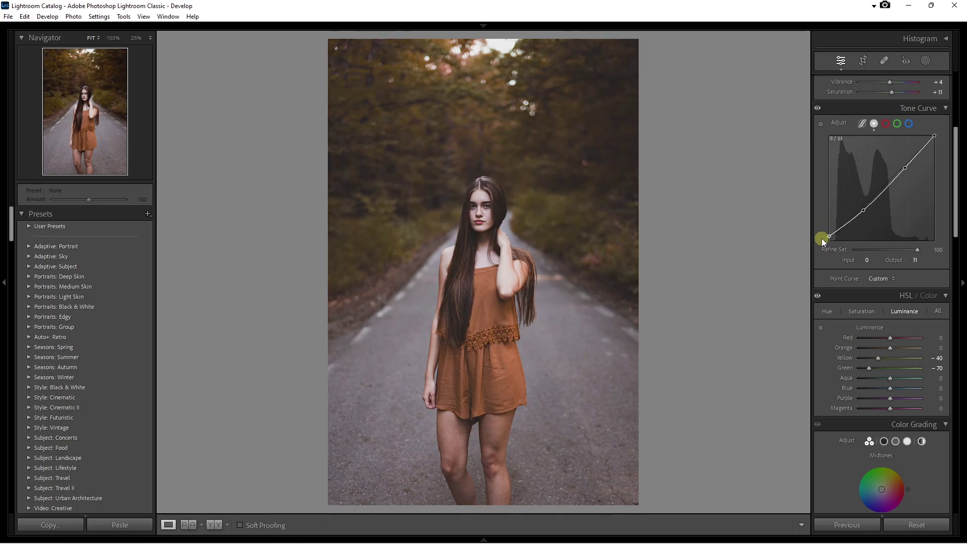
Step: Add an upper control point to the tone curve and compare with the curve off and on
click(863, 212)
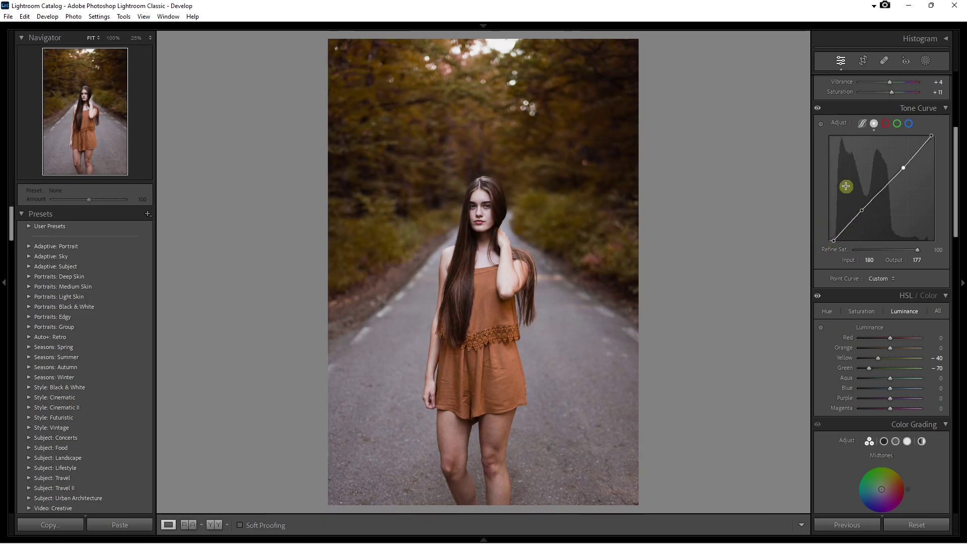
click(818, 109)
click(818, 108)
click(819, 109)
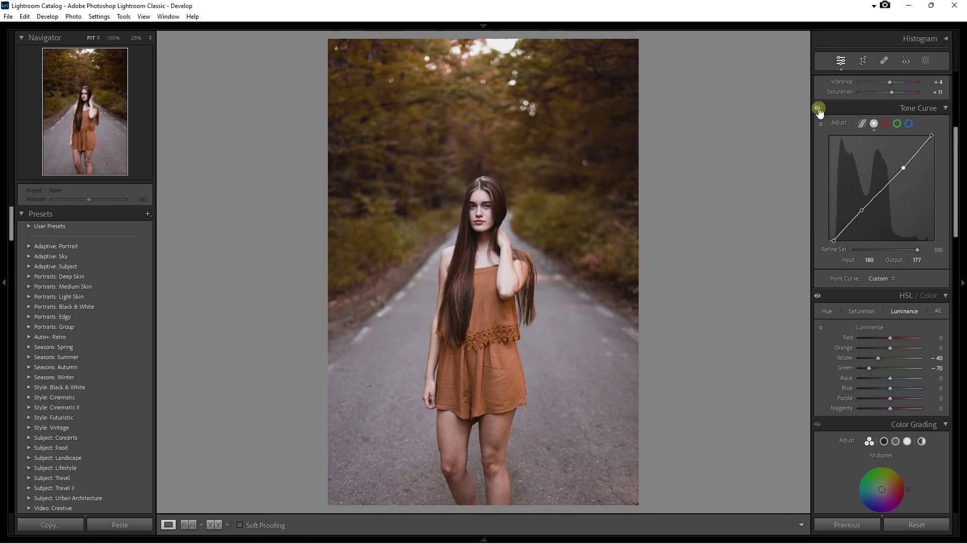
click(818, 108)
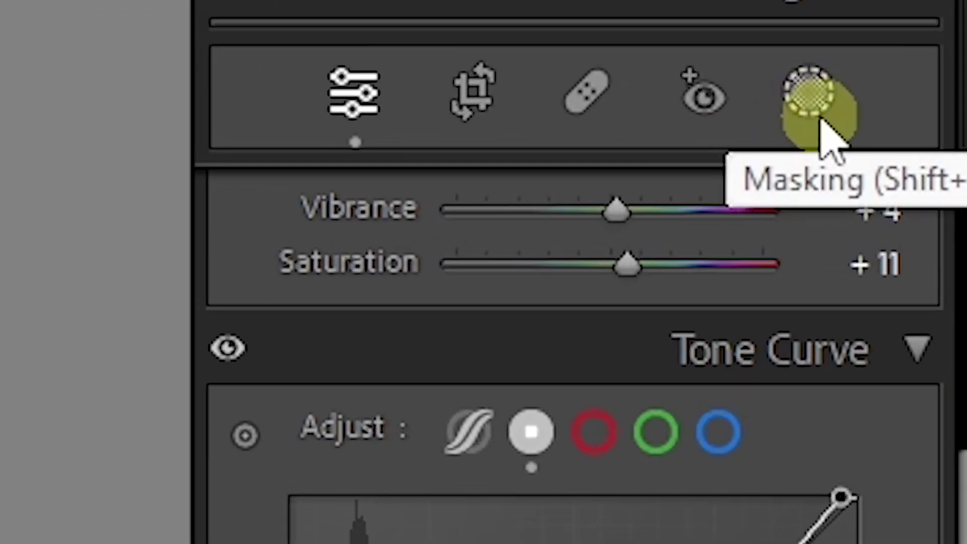
Step: Add a Background mask from the Masking tool's new-mask types
click(813, 101)
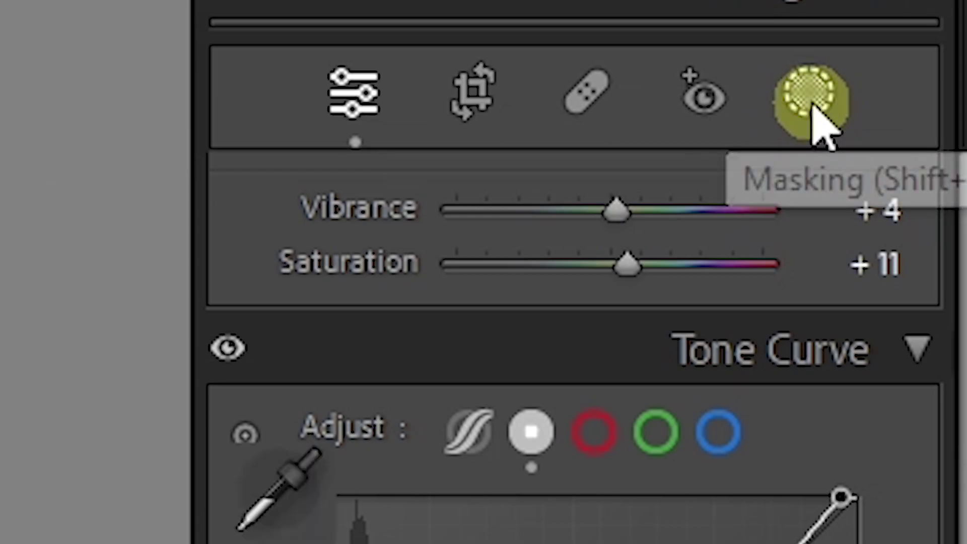
click(881, 105)
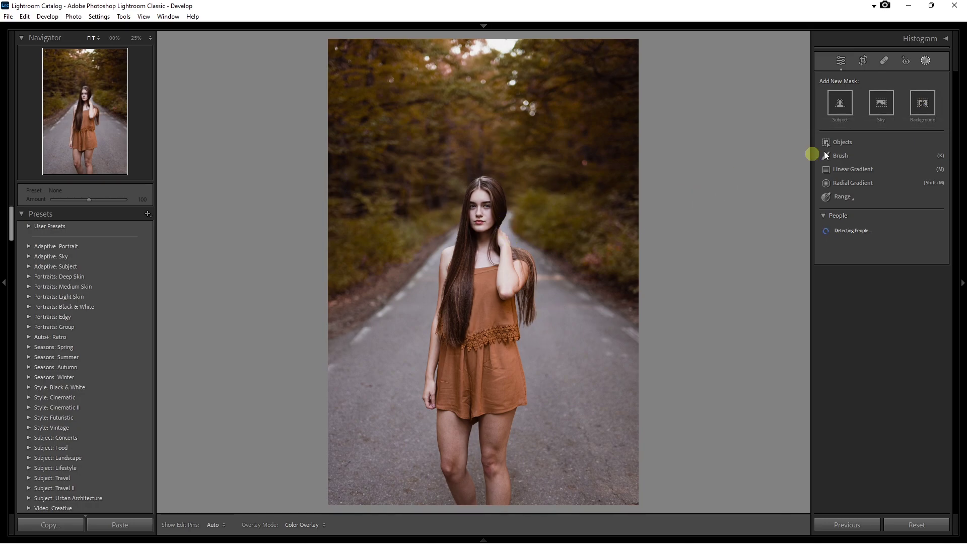
click(923, 102)
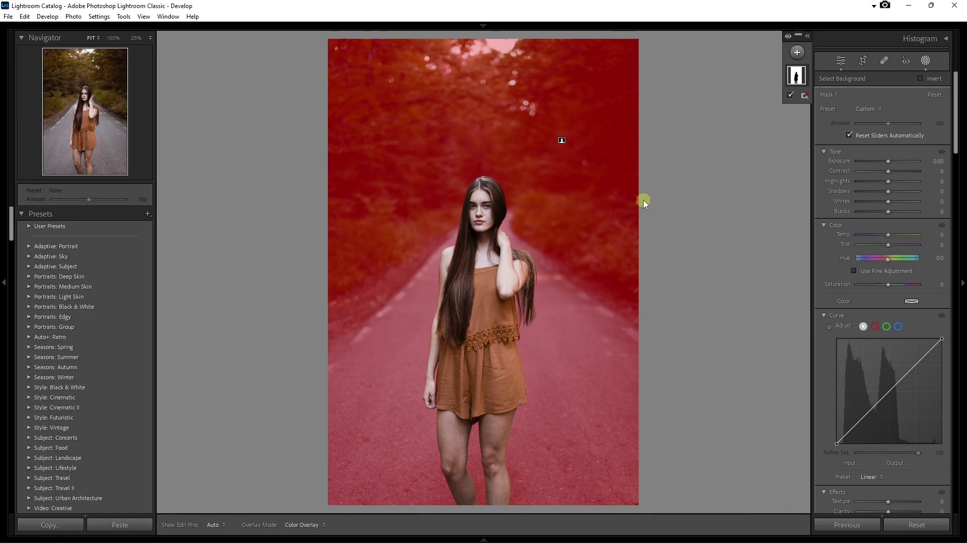
Step: Try and undo a background shadows change, then turn off the red mask overlay
drag(889, 191, 882, 191)
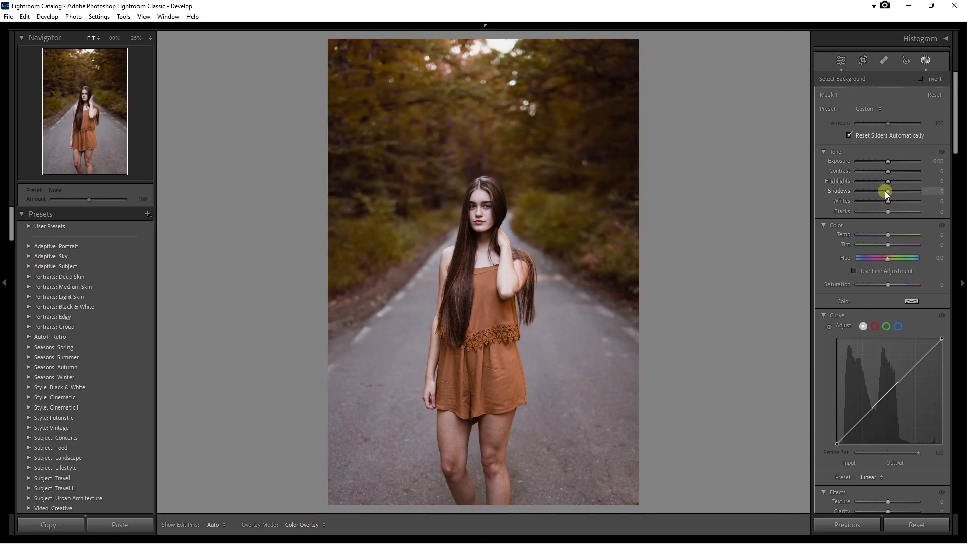
key(ctrl+z)
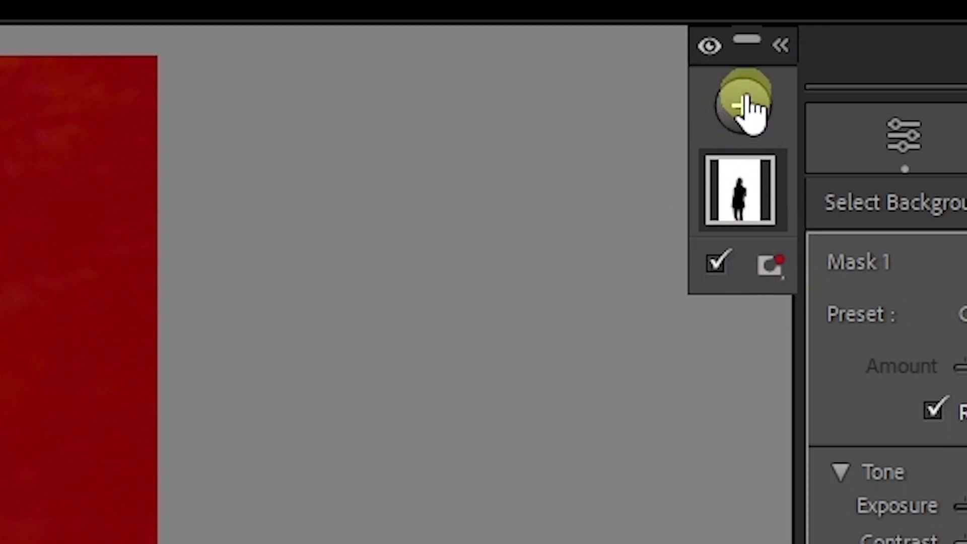
click(710, 46)
click(709, 47)
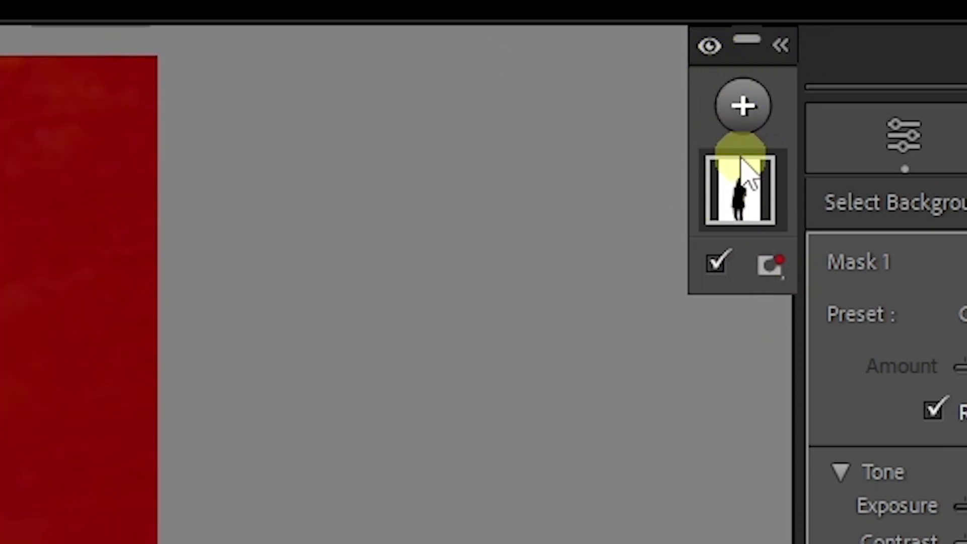
click(716, 269)
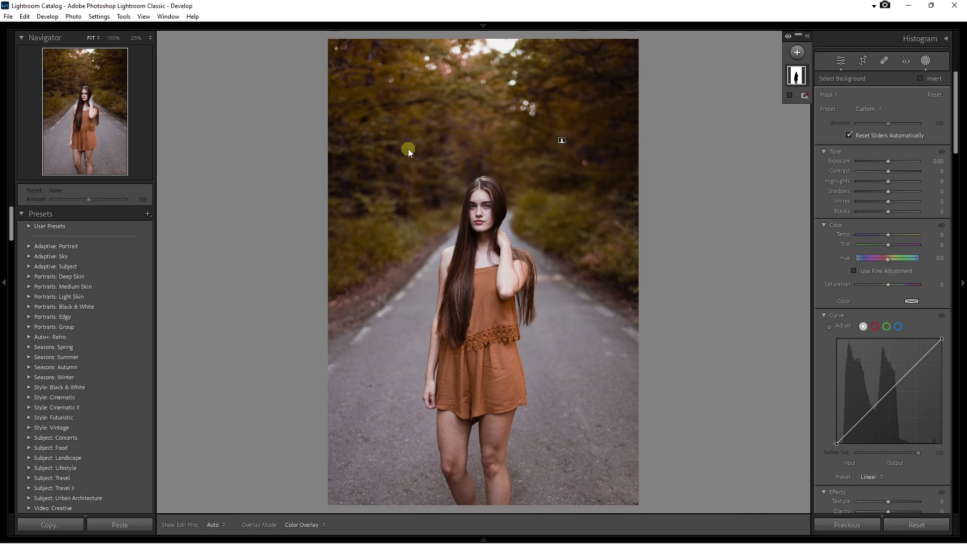
Step: Try raising the background highlights and strongly warming it, undoing both
scroll(876, 189, down, 5)
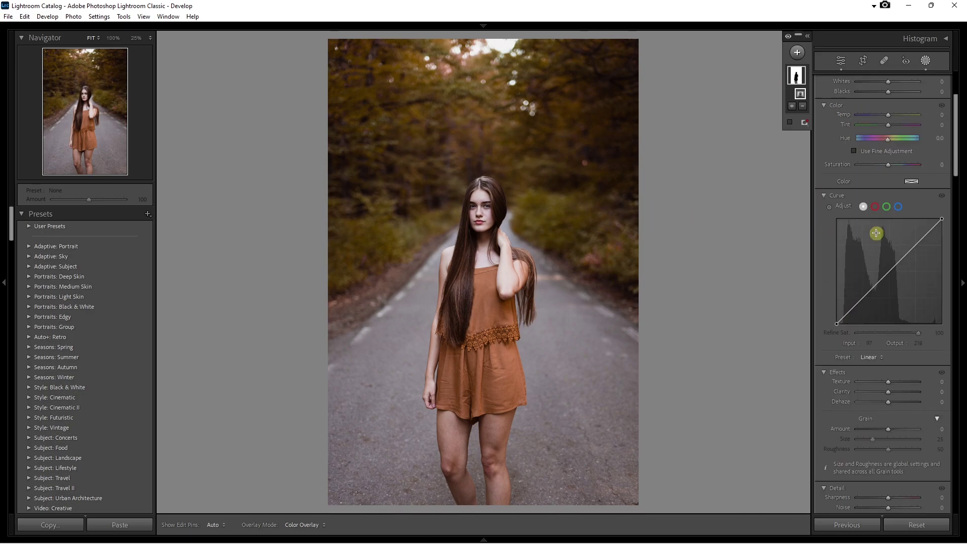
scroll(877, 233, down, 5)
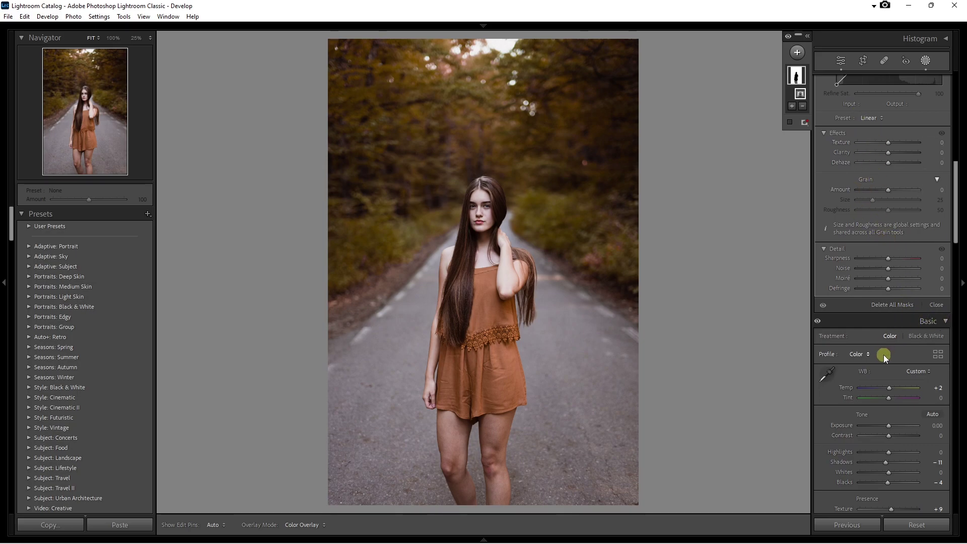
scroll(883, 356, down, 5)
scroll(882, 356, down, 5)
scroll(883, 357, down, 5)
scroll(882, 358, up, 5)
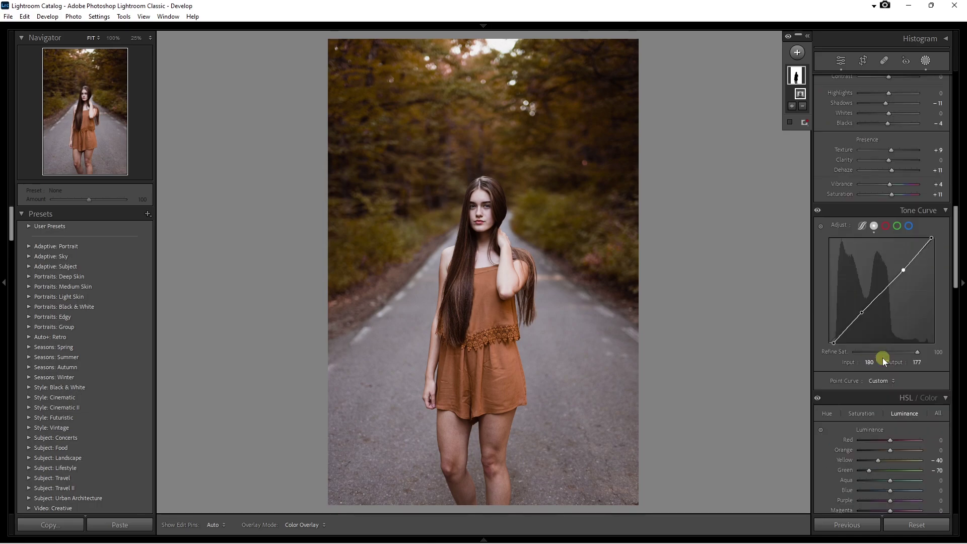
scroll(883, 357, up, 5)
scroll(882, 358, up, 5)
scroll(868, 239, up, 3)
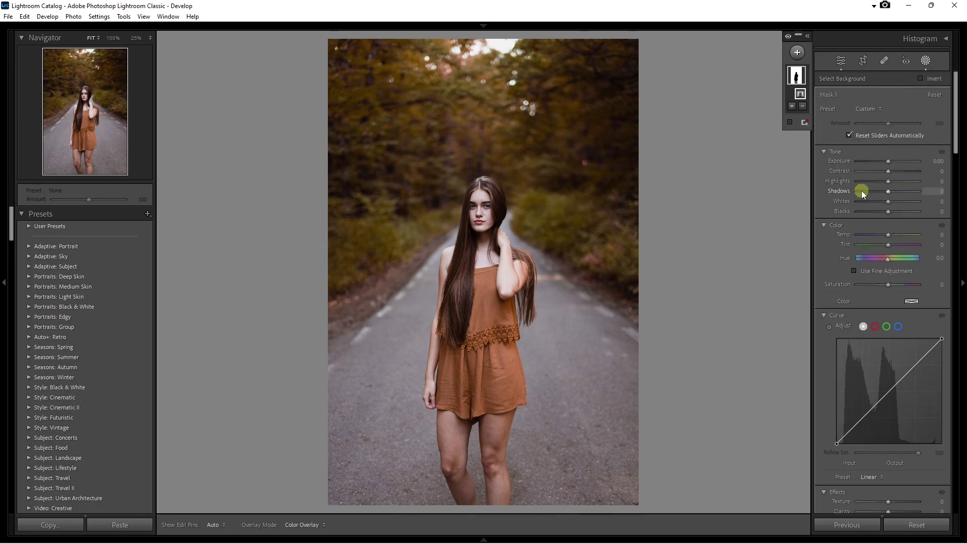
drag(891, 180, 925, 186)
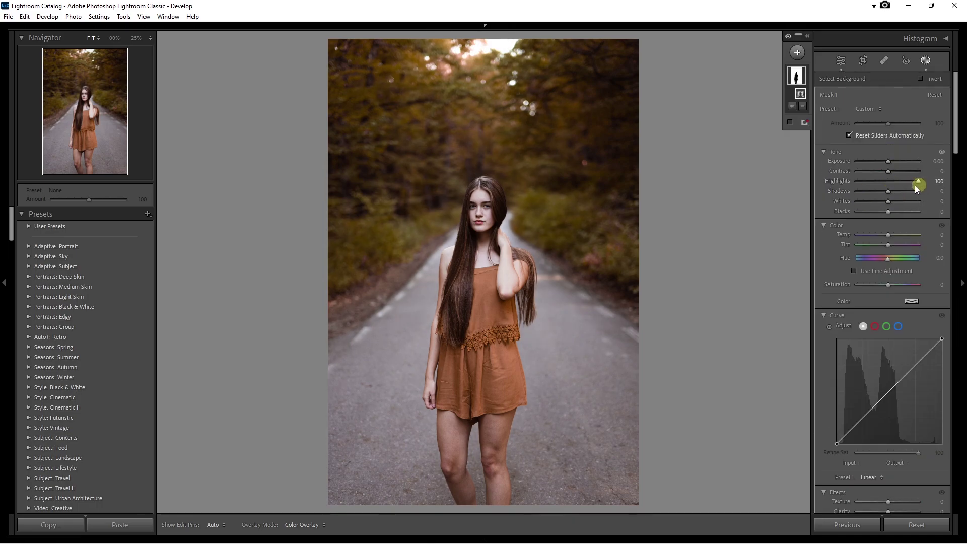
key(ctrl+z)
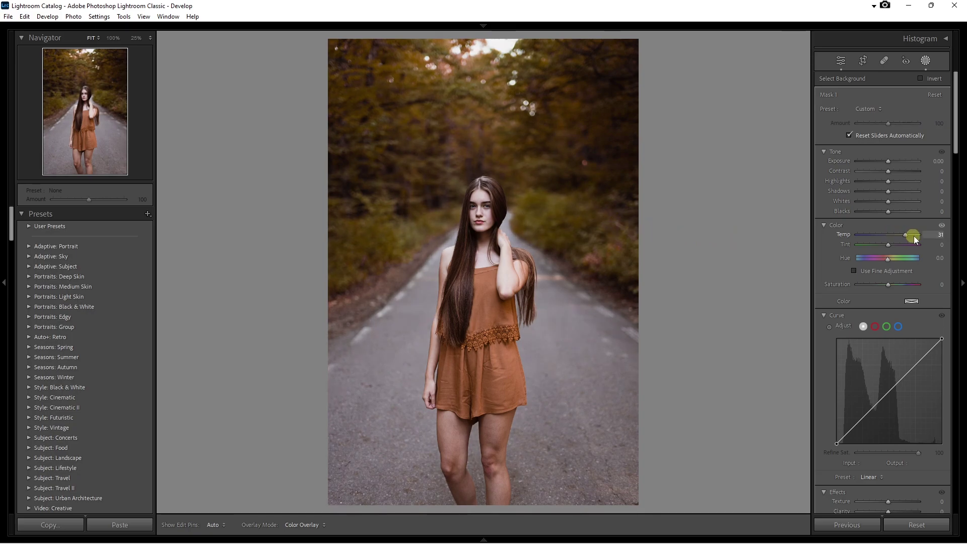
drag(890, 234, 937, 234)
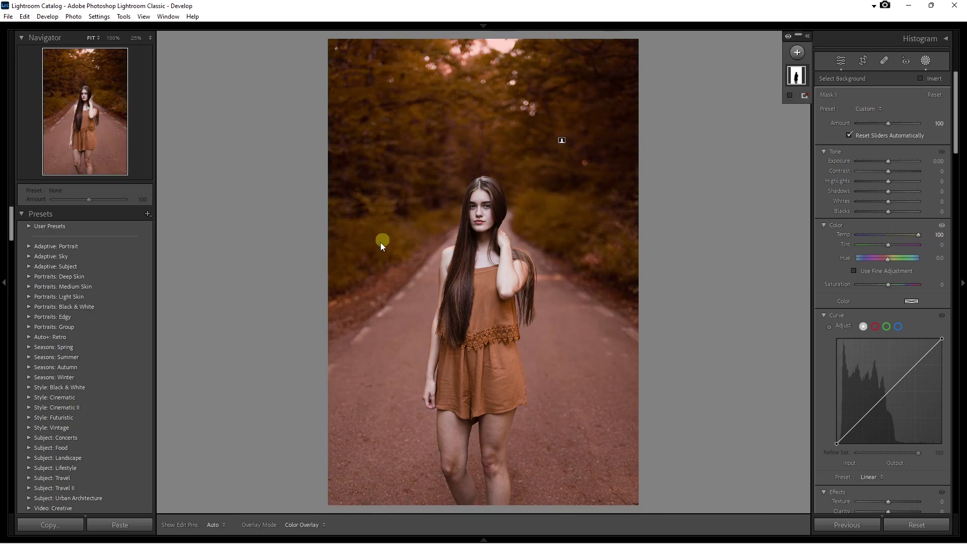
key(ctrl+z)
Step: Set background Shadows -80, Contrast 26, Highlights -22, Tint 9, Saturation -19, and compare
drag(889, 191, 863, 192)
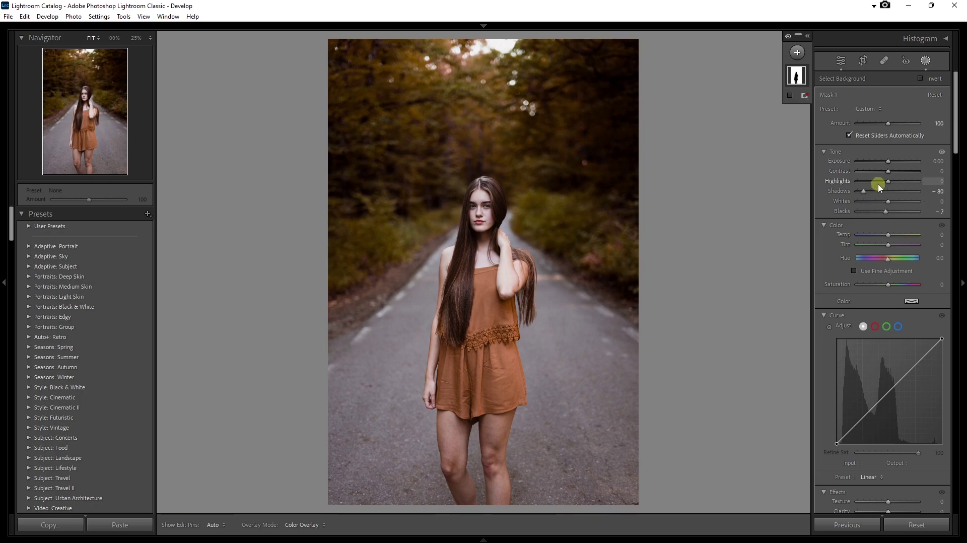
drag(889, 173, 896, 172)
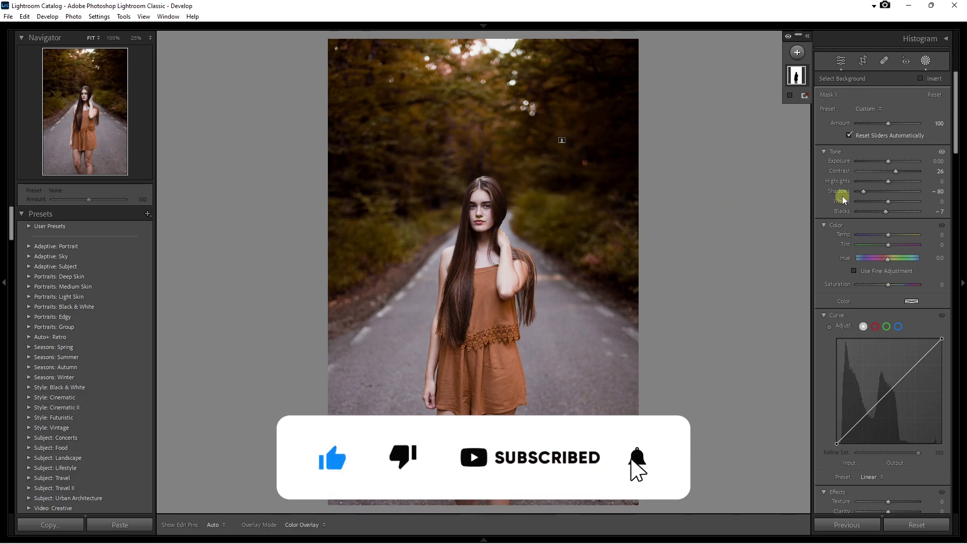
drag(888, 181, 879, 182)
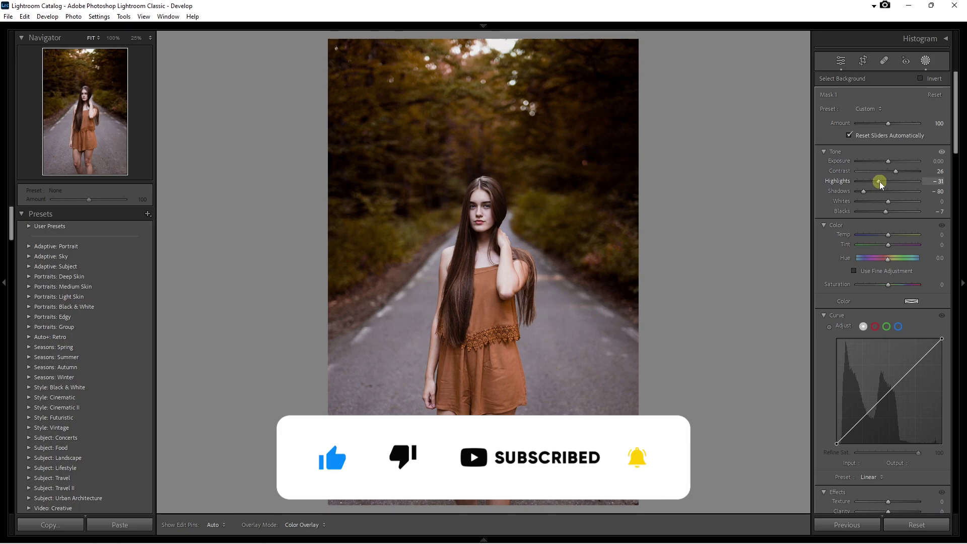
drag(876, 249, 891, 245)
drag(888, 285, 883, 284)
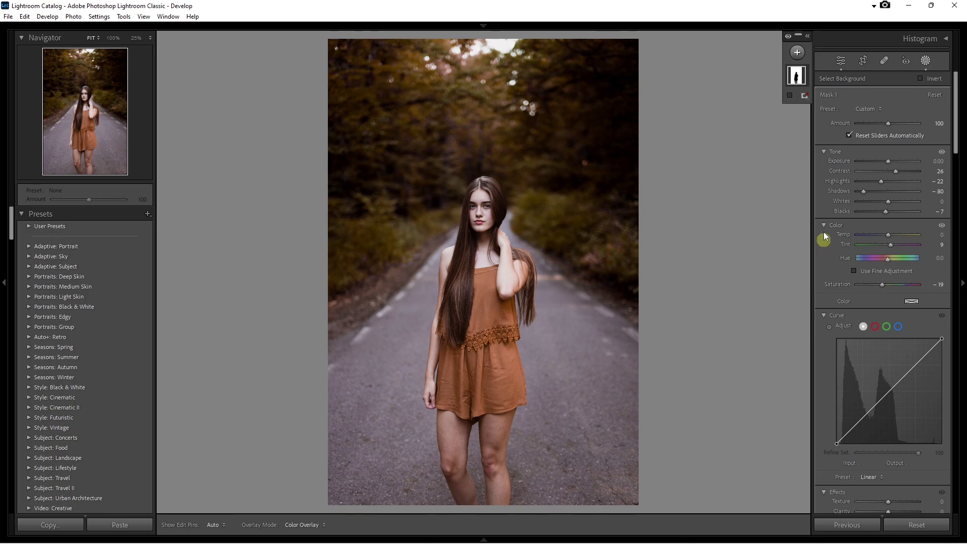
click(789, 41)
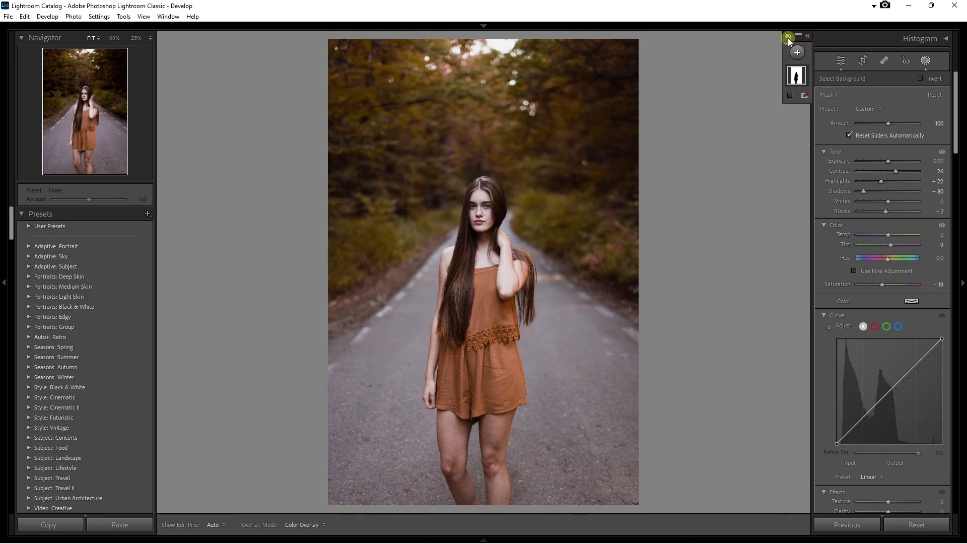
click(789, 41)
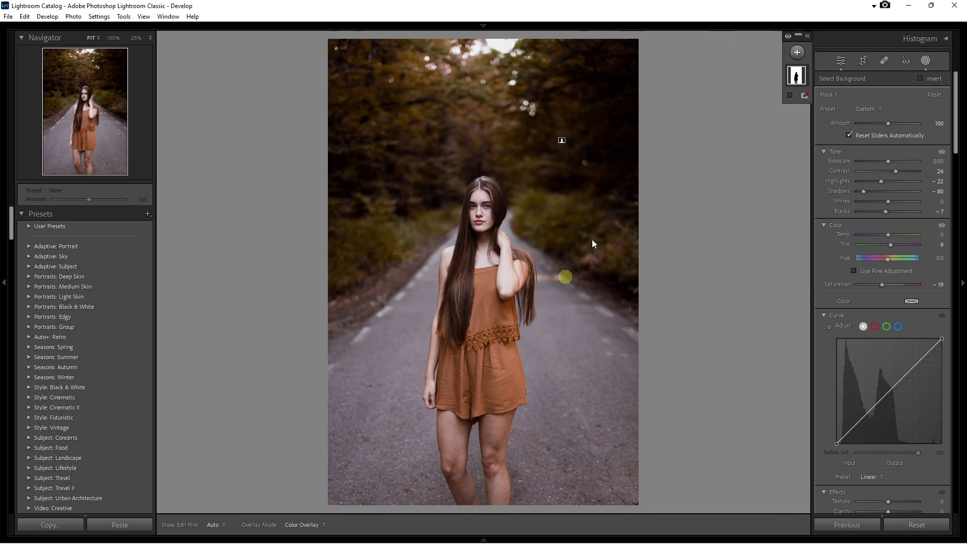
Step: Add a Select Subject mask and hide its red overlay
click(796, 54)
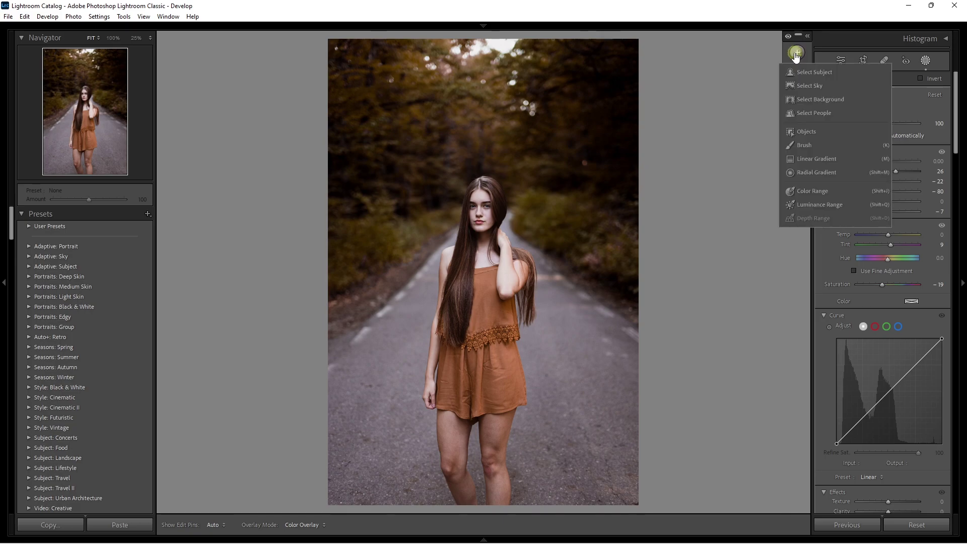
click(805, 72)
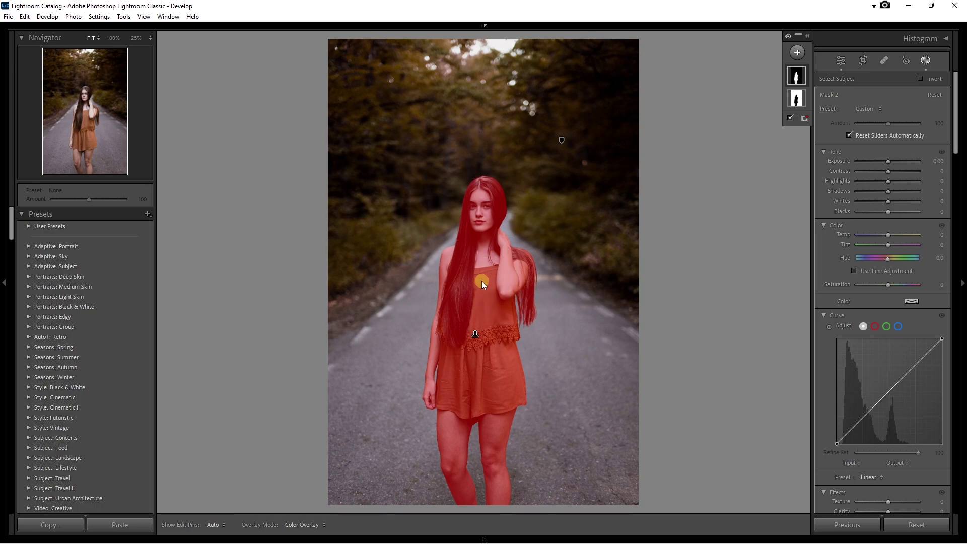
scroll(857, 224, down, 5)
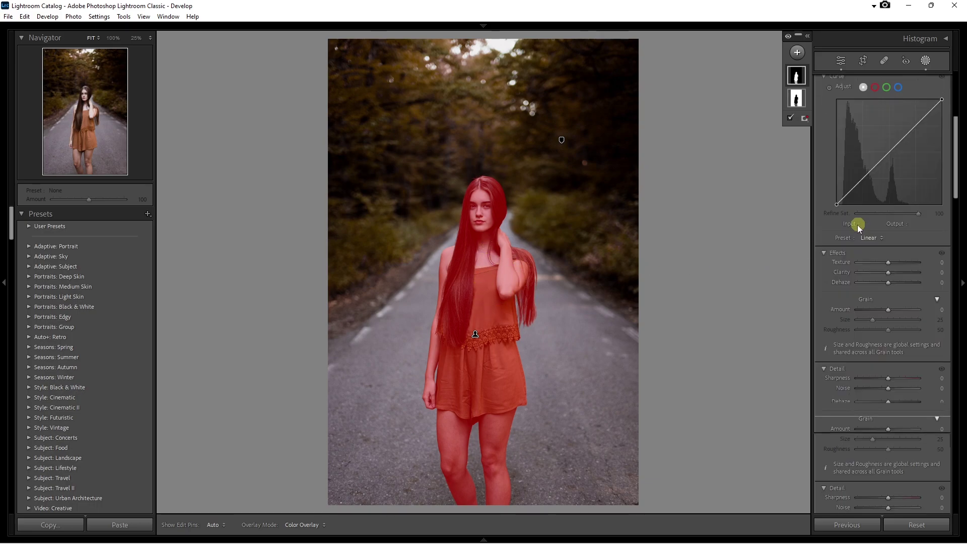
scroll(850, 252, down, 5)
scroll(851, 252, down, 5)
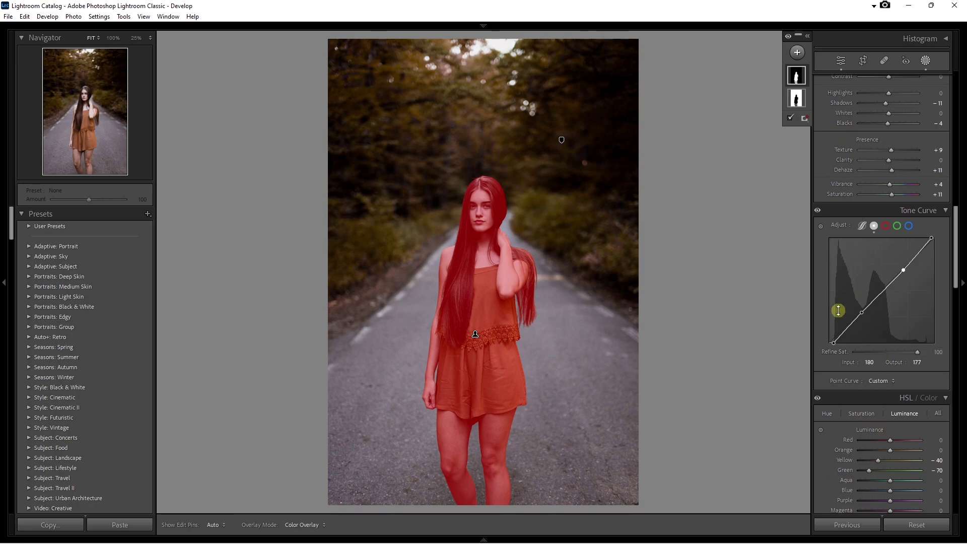
scroll(858, 237, up, 10)
scroll(858, 236, up, 5)
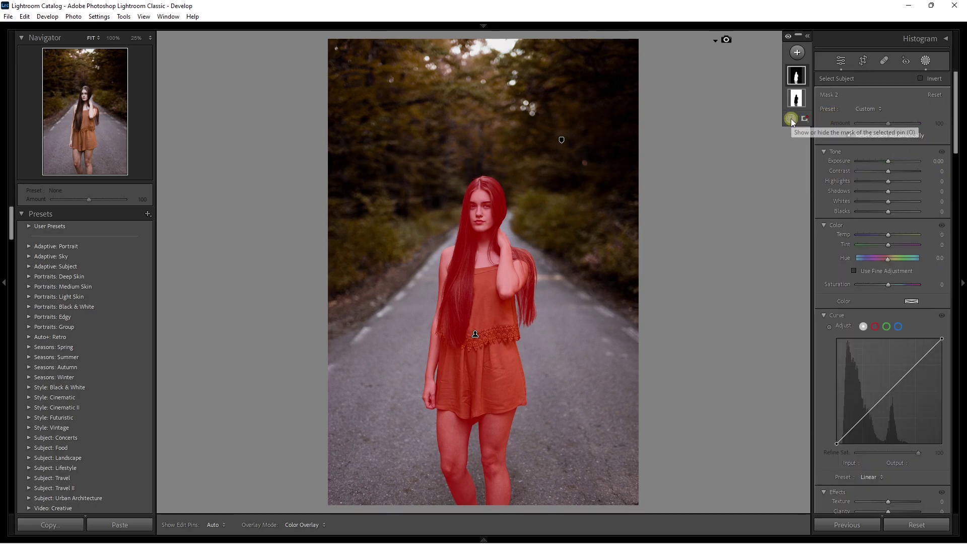
click(791, 119)
Step: Pull a mask curve point down to 139 in / 125 out and compare the effect
scroll(891, 373, down, 3)
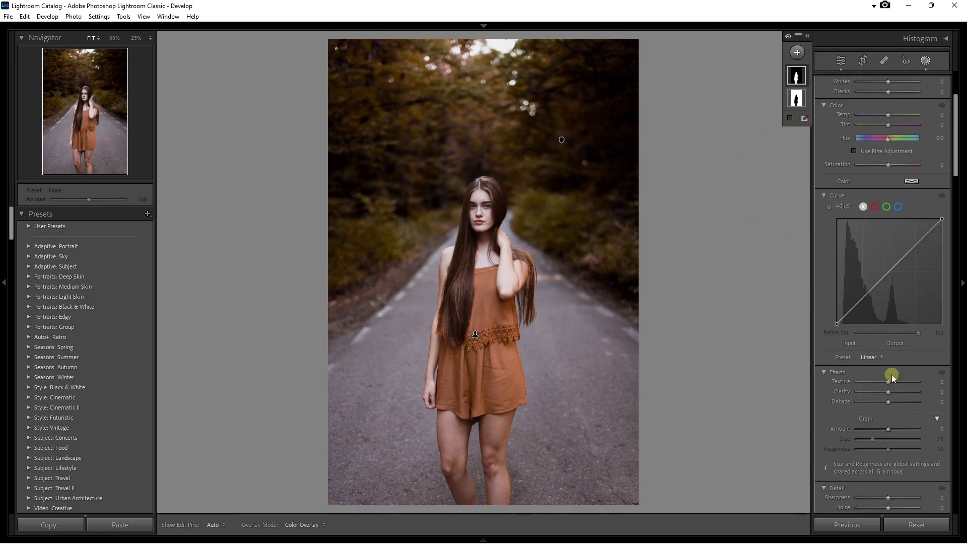
click(890, 270)
drag(837, 324, 841, 324)
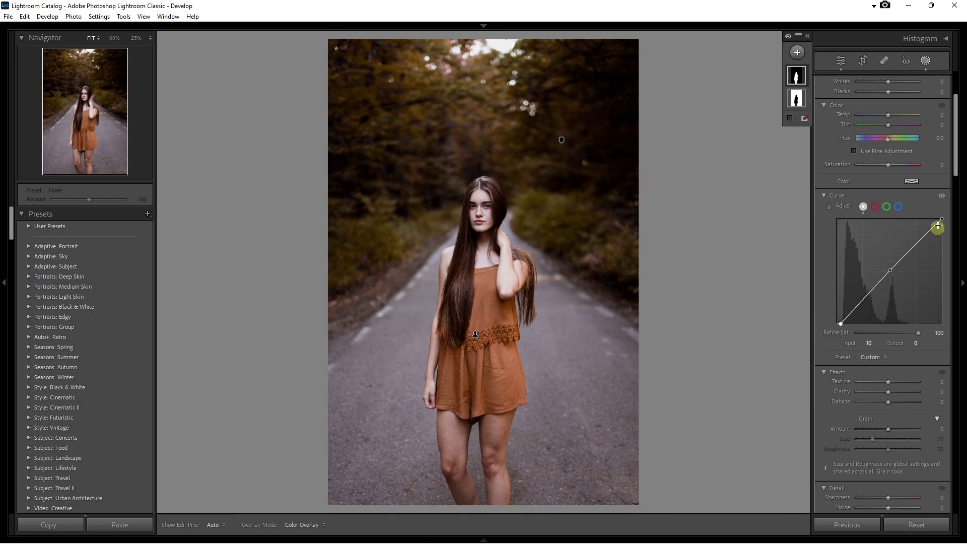
drag(942, 220, 942, 222)
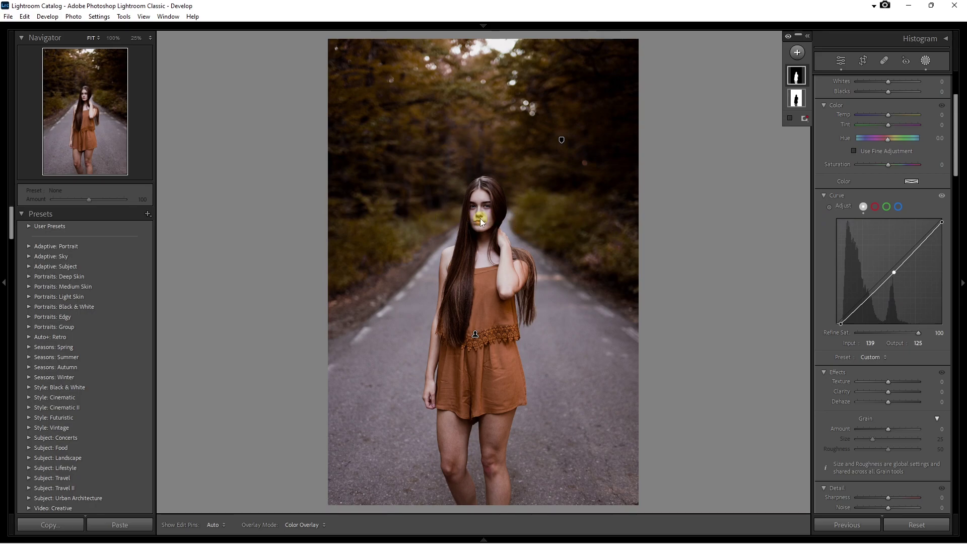
click(942, 195)
click(942, 195)
click(798, 55)
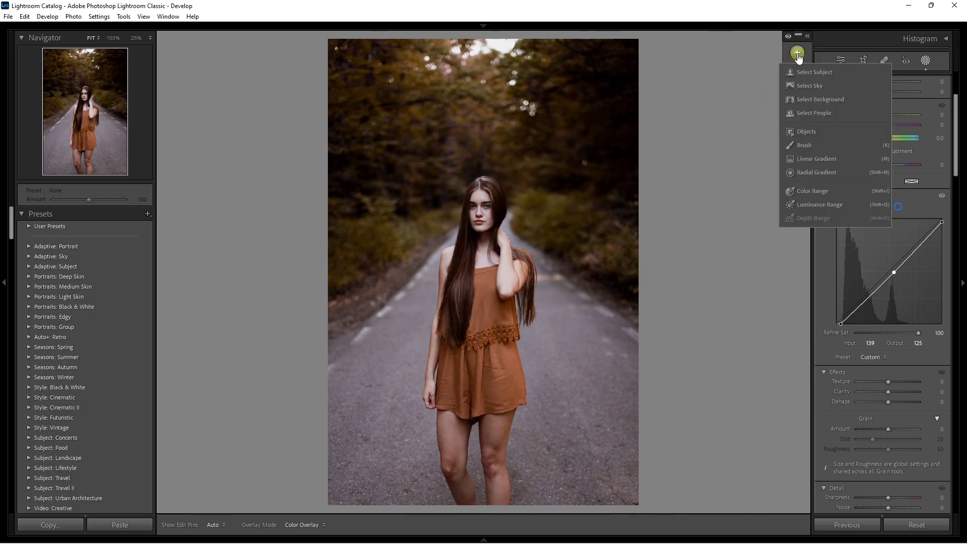
Step: Add a Person mask and limit it to her clothes only
click(803, 114)
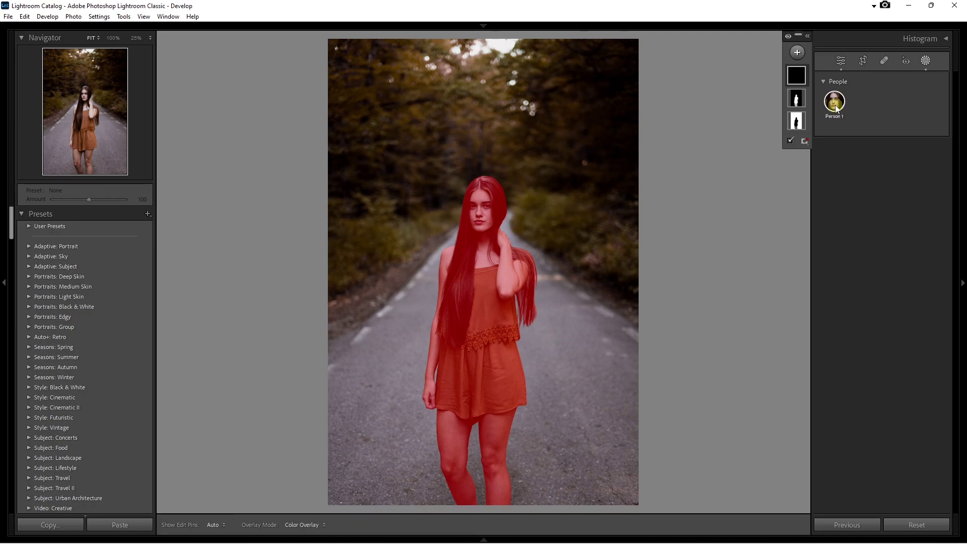
click(836, 106)
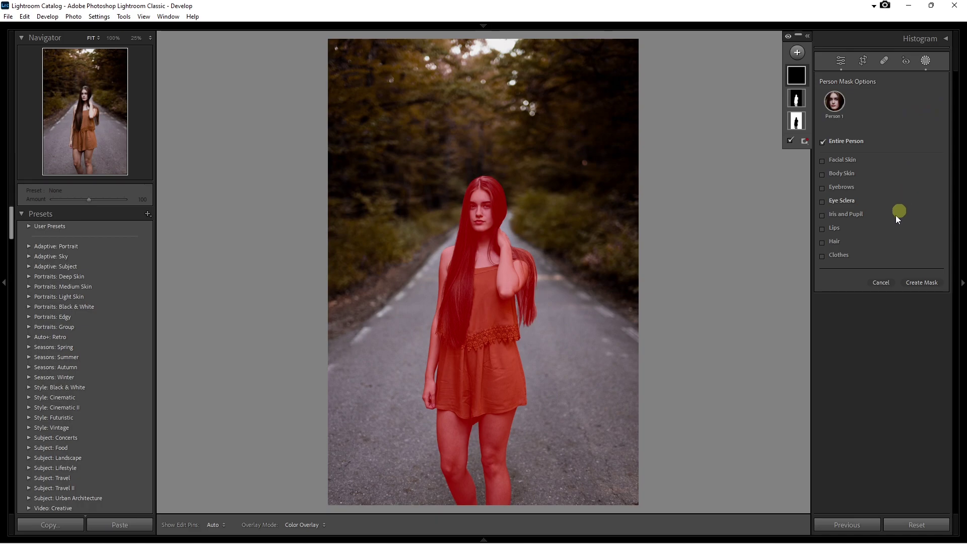
click(828, 257)
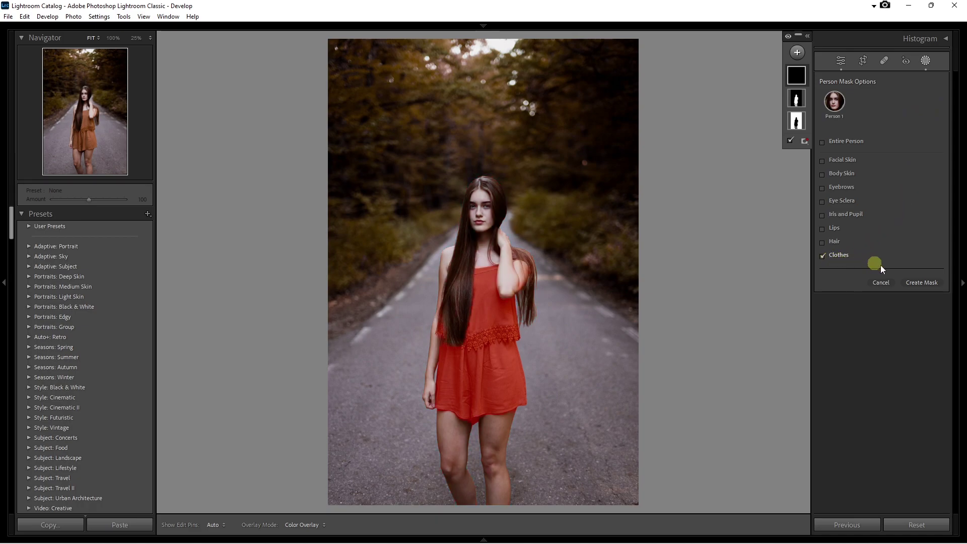
Step: Create the clothing mask, hide its overlay, and warm the dress temperature
click(921, 283)
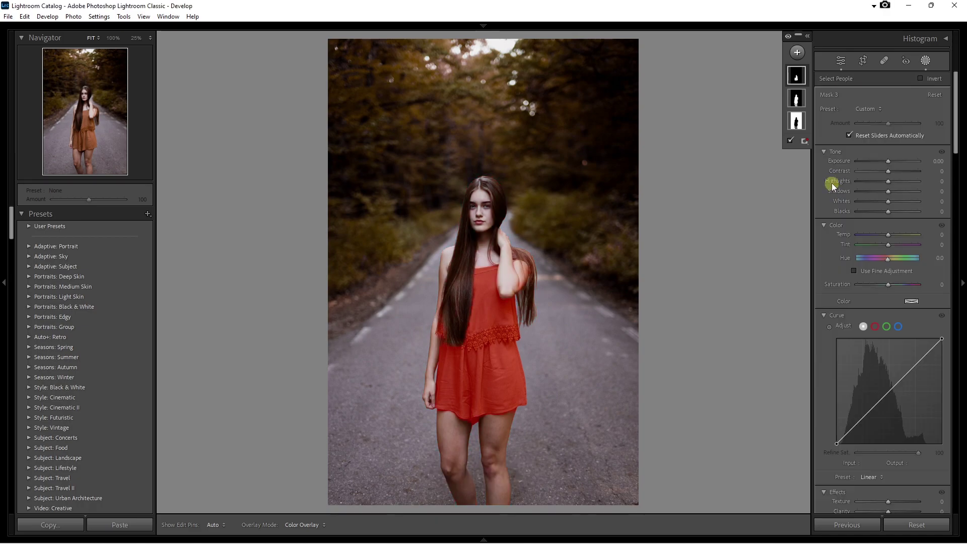
click(790, 140)
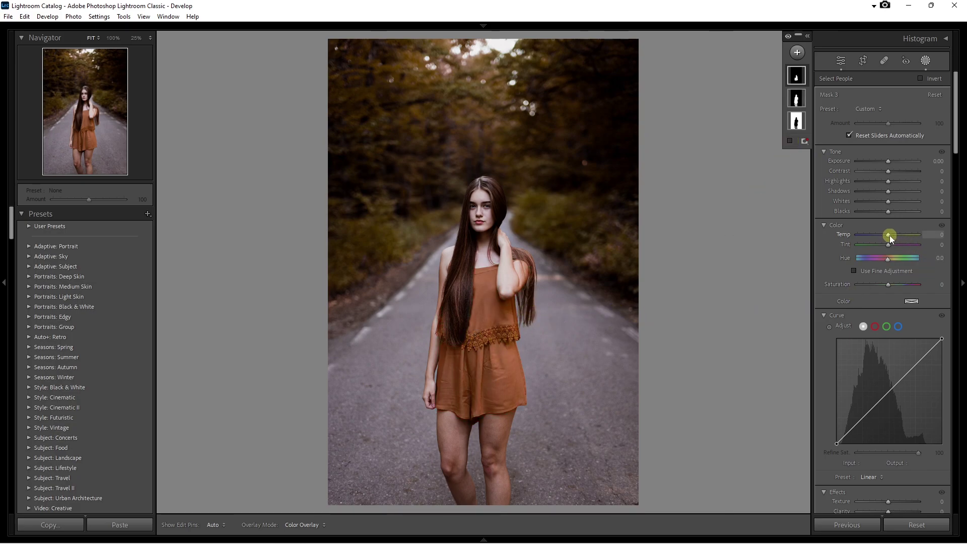
mouse_move(888, 235)
mouse_down()
mouse_move(907, 235)
mouse_move(887, 233)
mouse_move(885, 248)
mouse_up()
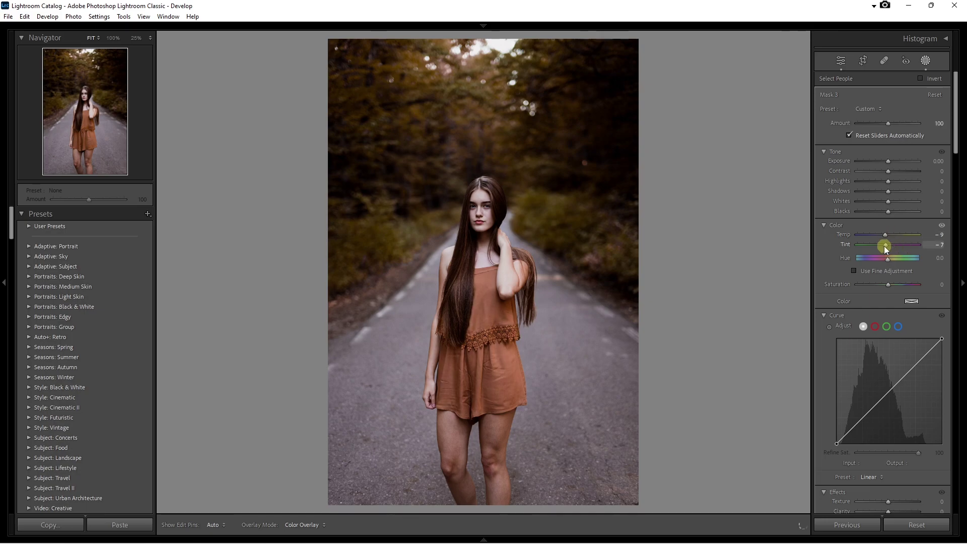
Step: Shift the dress hue to 11 toward mustard-olive and compare without mask effects
scroll(868, 265, down, 3)
scroll(856, 288, down, 3)
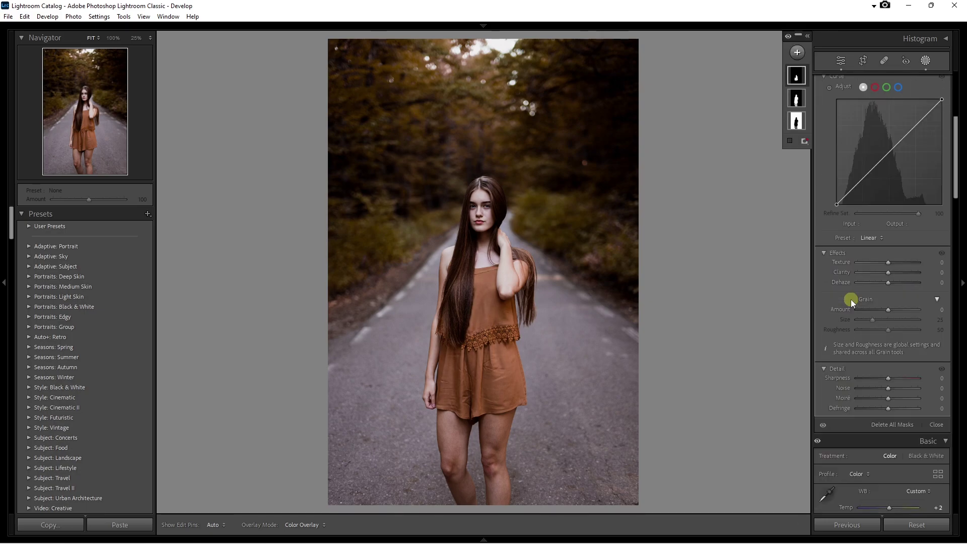
scroll(839, 317, down, 5)
scroll(837, 337, down, 3)
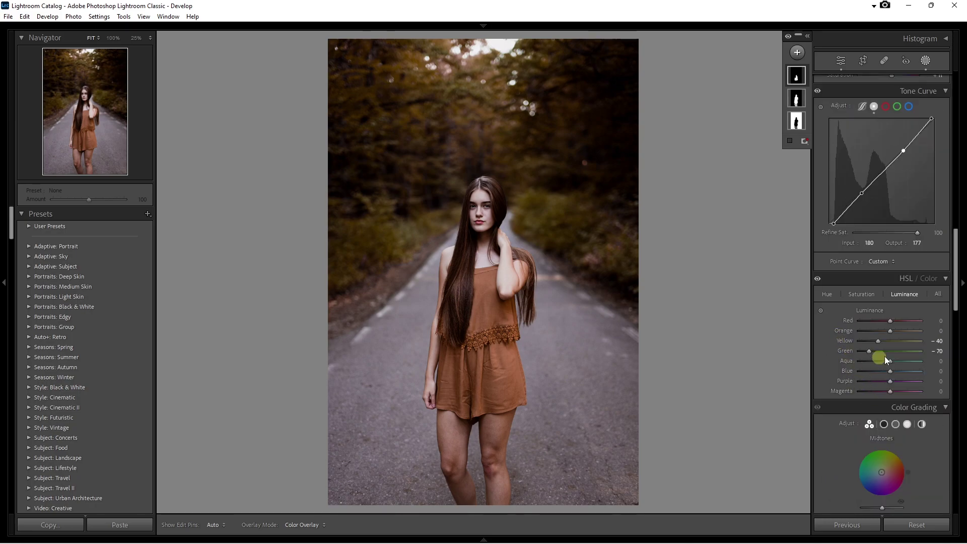
mouse_move(896, 453)
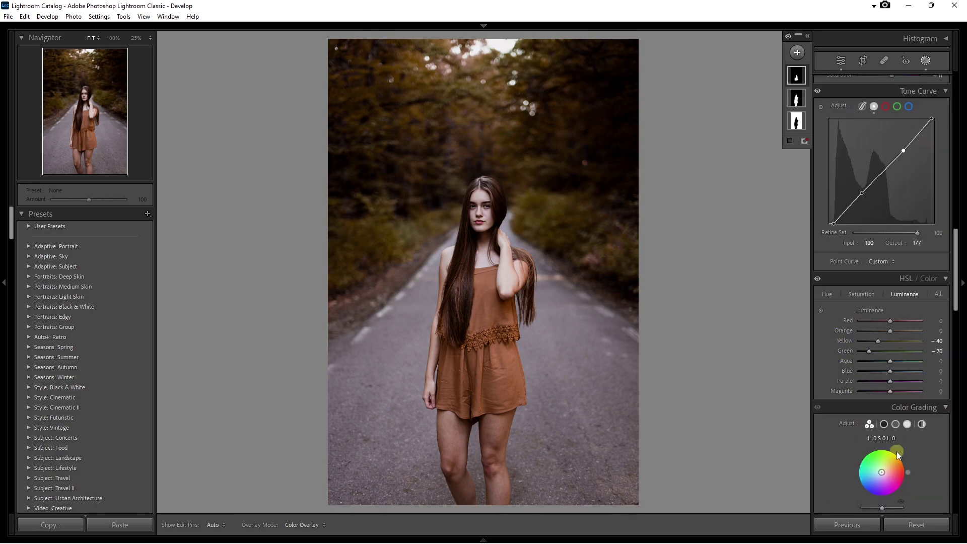
scroll(873, 270, up, 10)
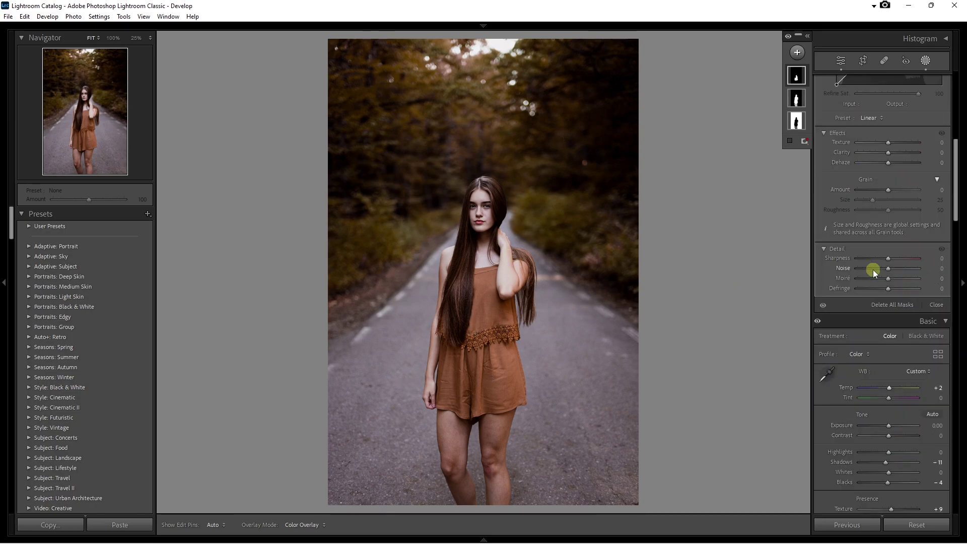
scroll(872, 270, up, 8)
scroll(872, 126, up, 2)
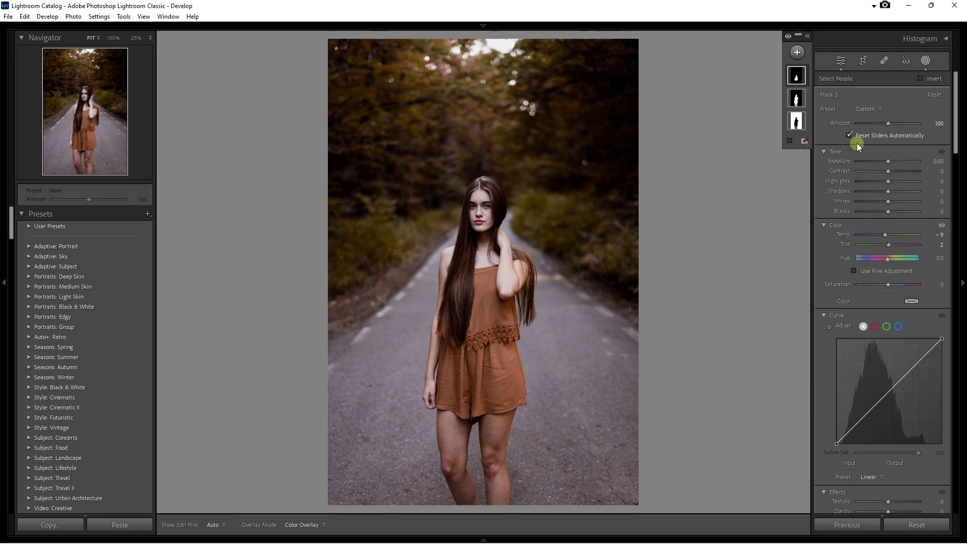
mouse_move(888, 258)
mouse_down()
mouse_move(894, 262)
mouse_move(871, 260)
mouse_move(890, 260)
mouse_up()
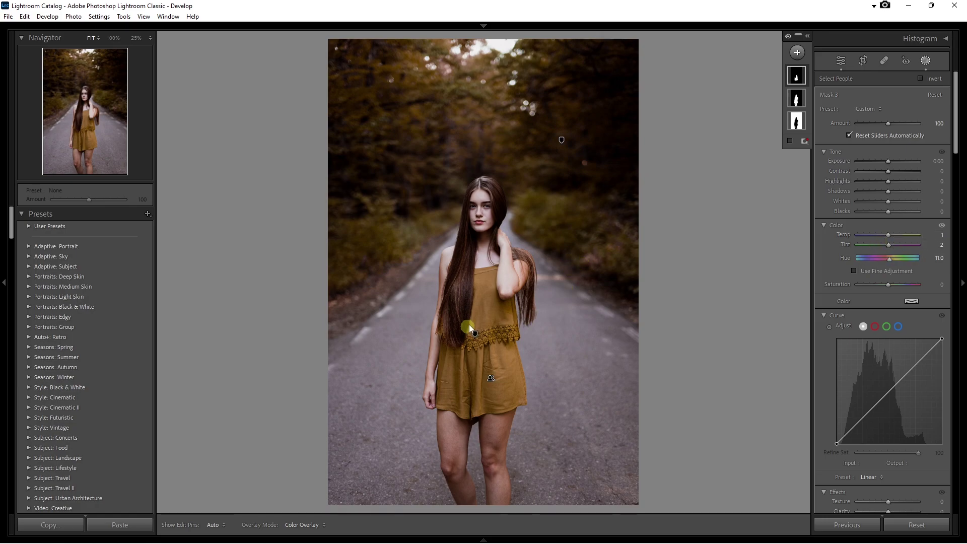
click(788, 37)
click(788, 37)
Step: Create a person mask covering her facial skin and body skin
click(788, 37)
click(798, 52)
click(814, 112)
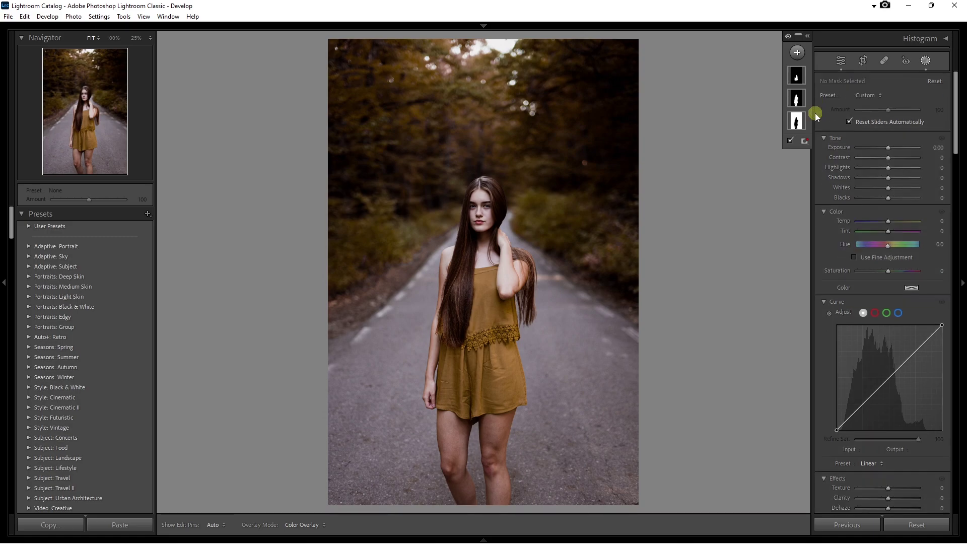
click(844, 161)
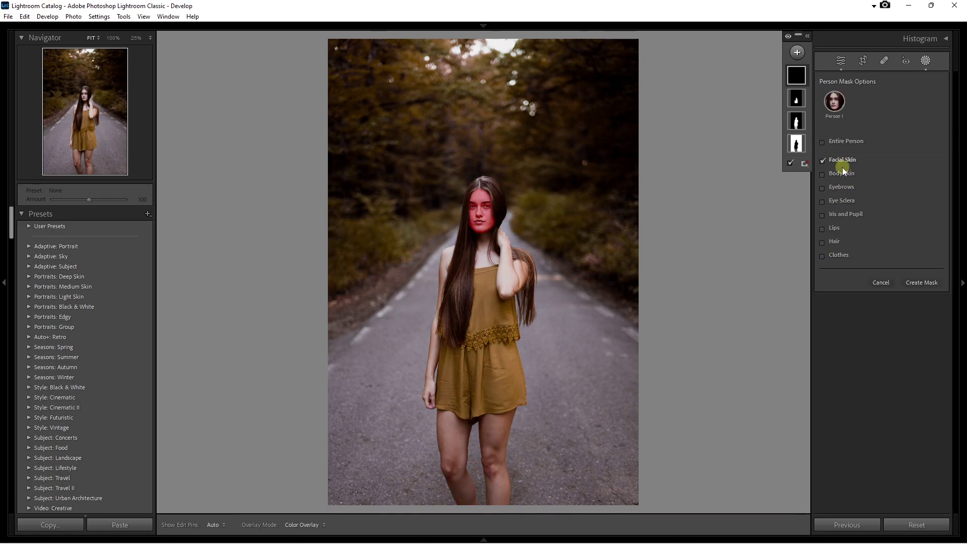
click(841, 173)
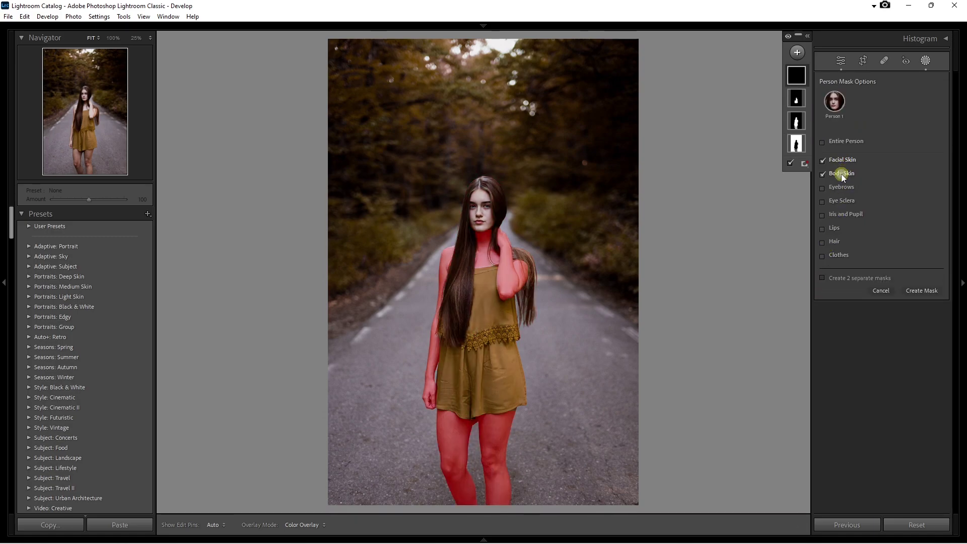
click(918, 291)
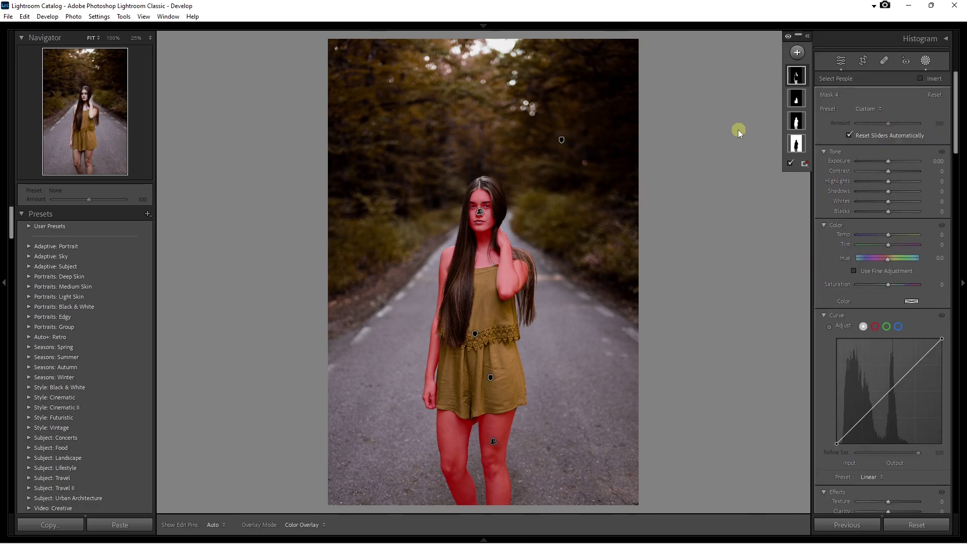
Step: Warm the skin to Temp 11 and raise Saturation to 7, comparing off and on
click(790, 164)
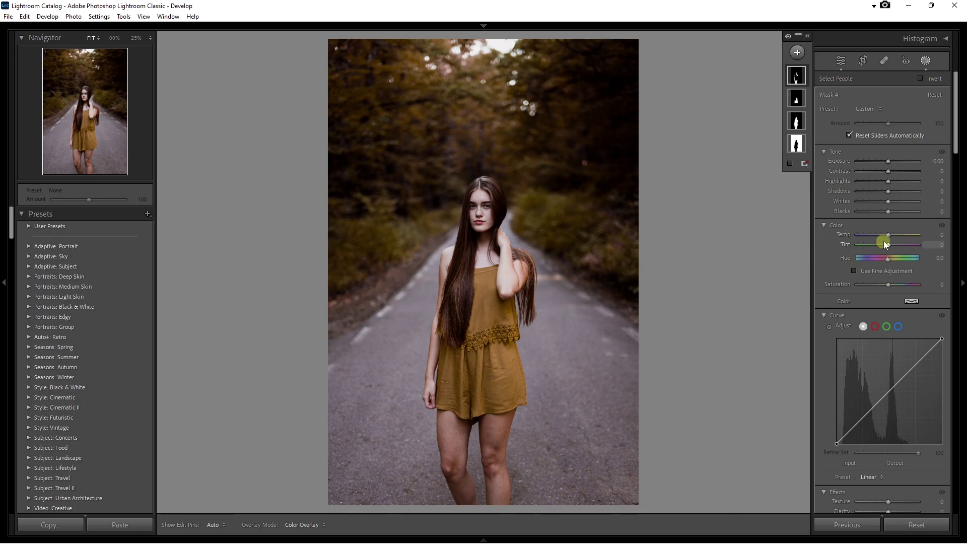
drag(888, 237, 892, 235)
drag(889, 285, 891, 286)
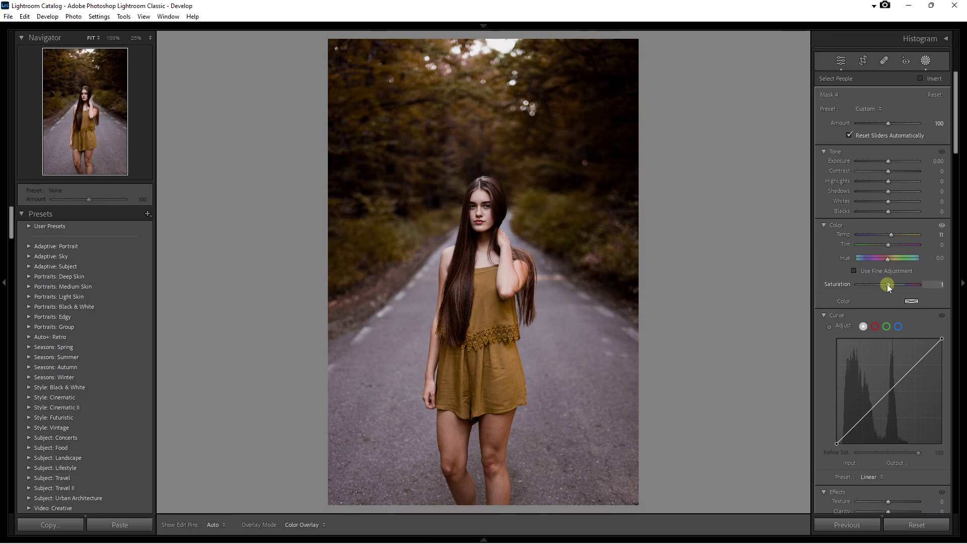
click(942, 225)
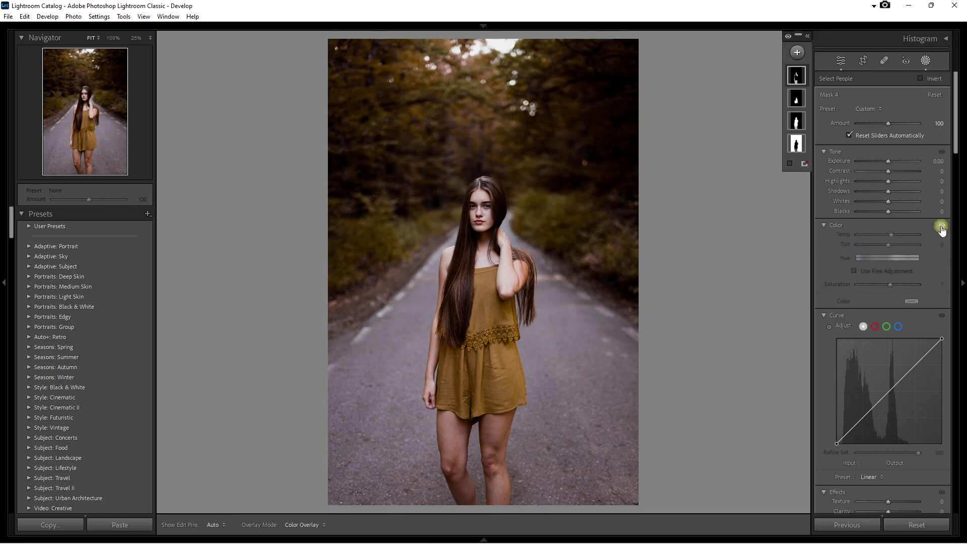
click(942, 225)
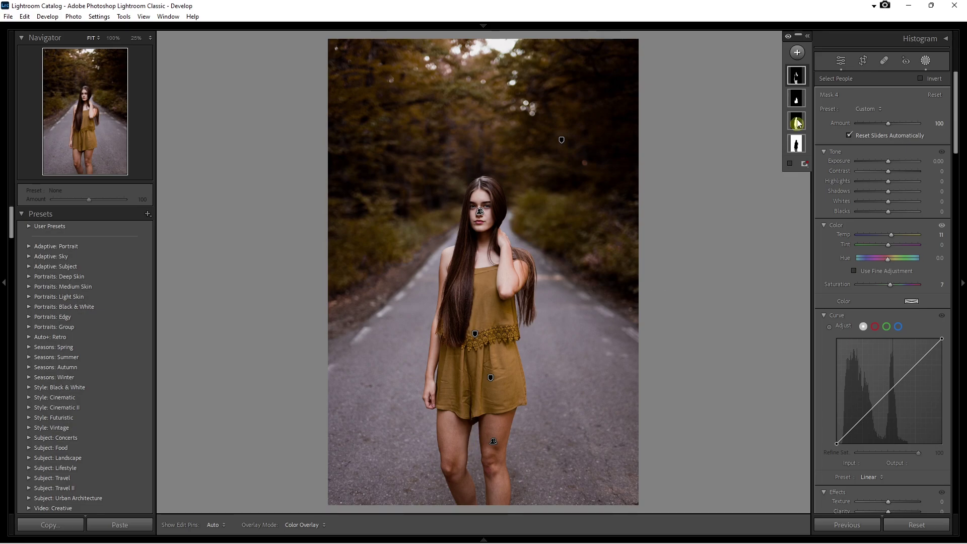
Step: Draw a radial gradient mask shaped to cover both her legs
click(799, 54)
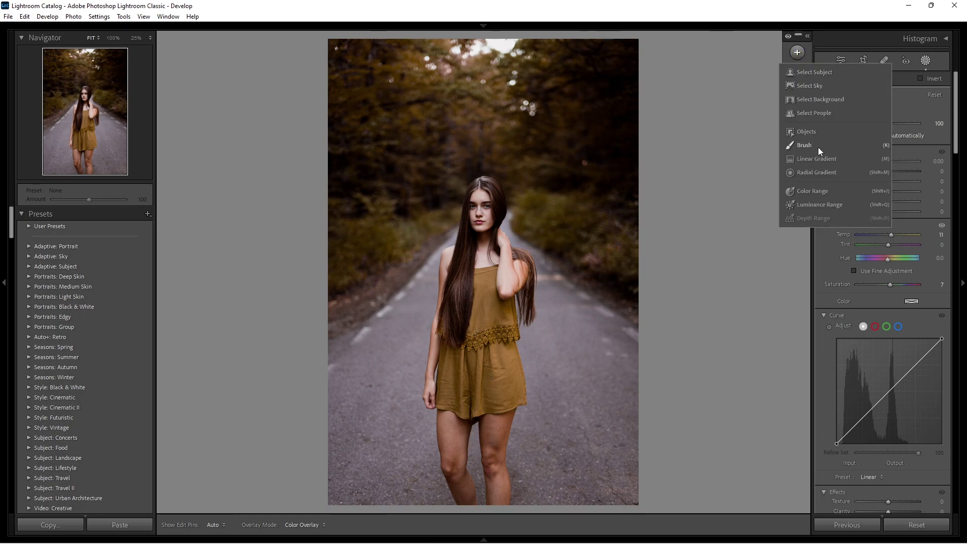
click(820, 173)
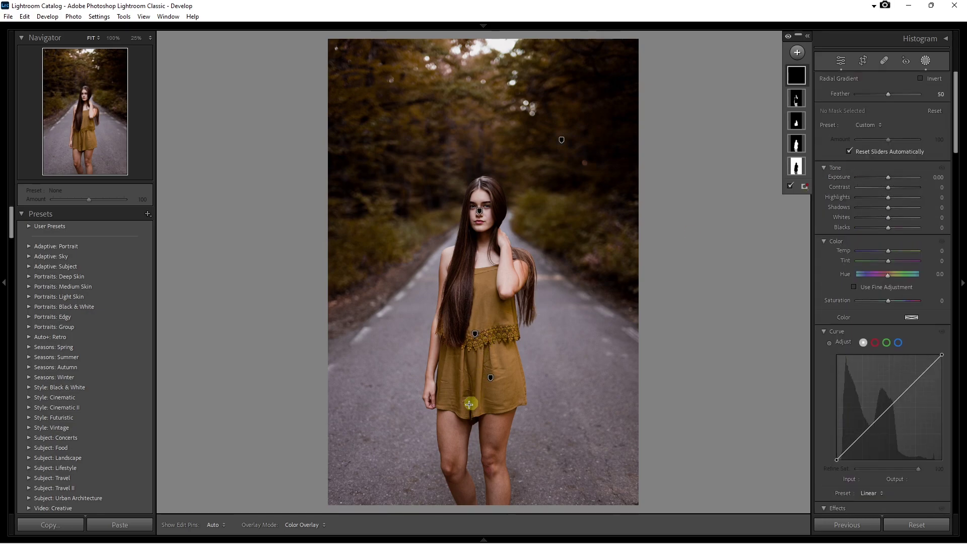
drag(470, 435, 619, 506)
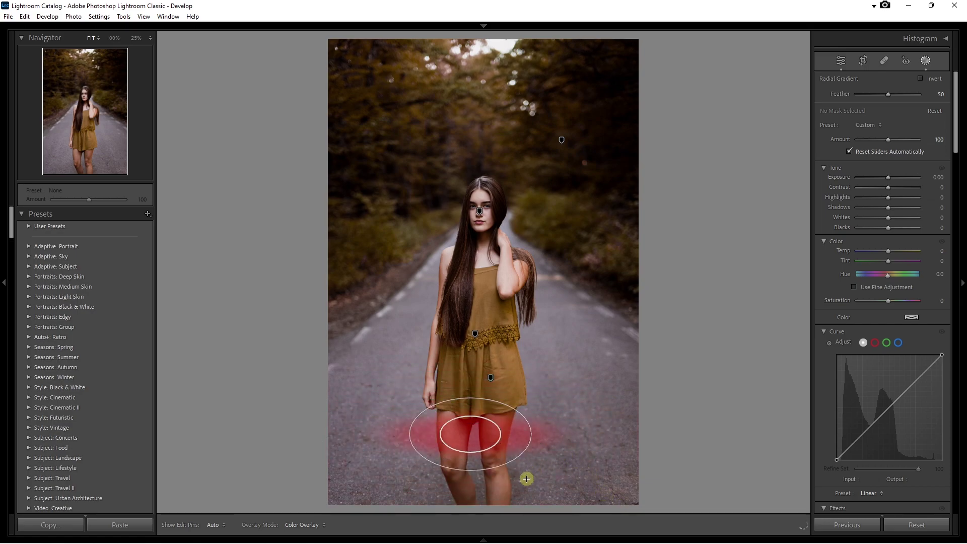
drag(619, 506, 525, 477)
drag(403, 448, 429, 450)
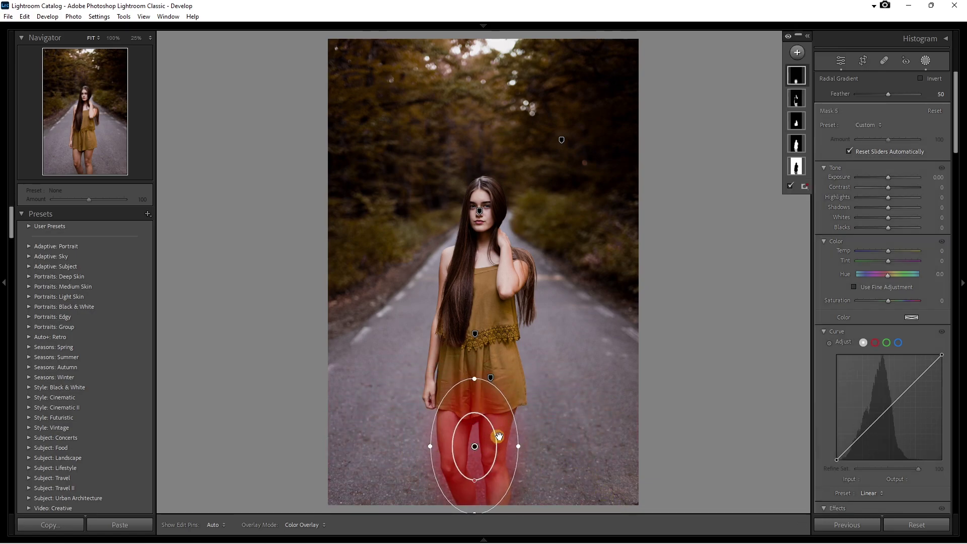
drag(479, 378, 476, 403)
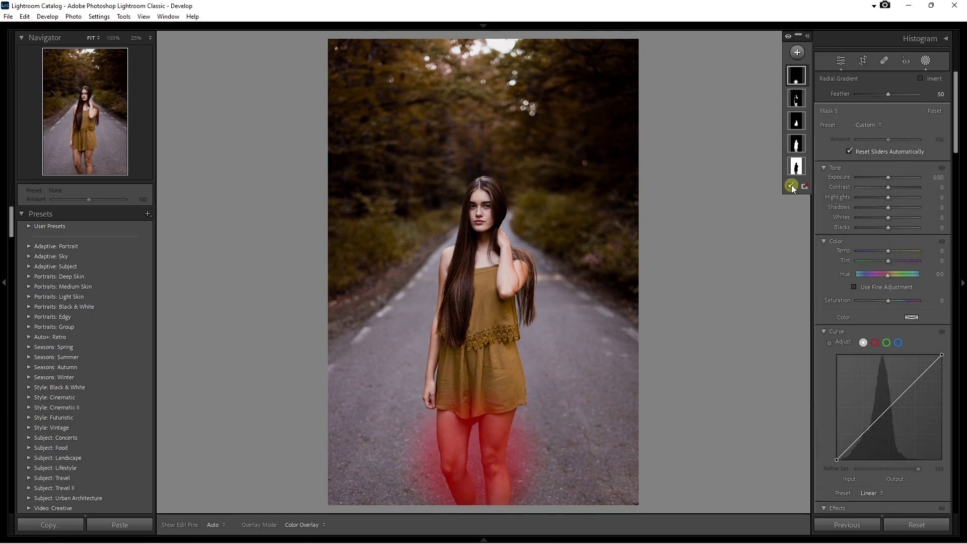
key(ctrl+z)
Step: Set leg mask Exposure 0.50, Contrast -77, Shadows -45, Whites 7, Blacks -1
mouse_move(888, 188)
mouse_down()
mouse_move(864, 186)
mouse_move(891, 189)
mouse_up()
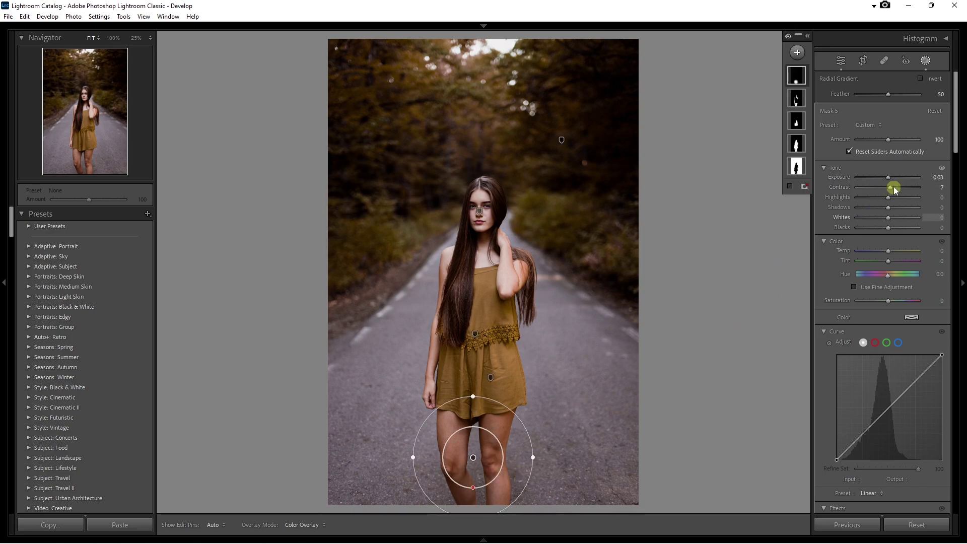
drag(891, 187, 865, 187)
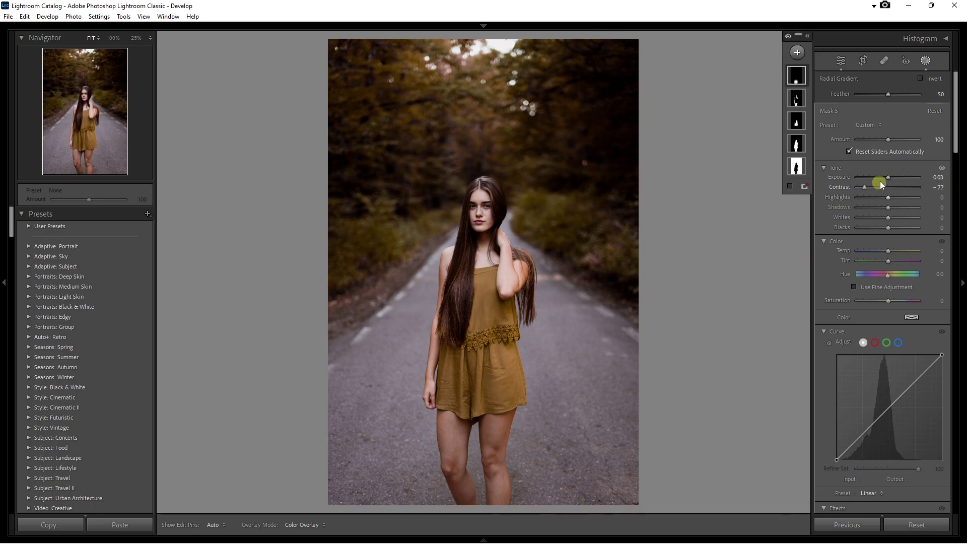
drag(889, 177, 892, 178)
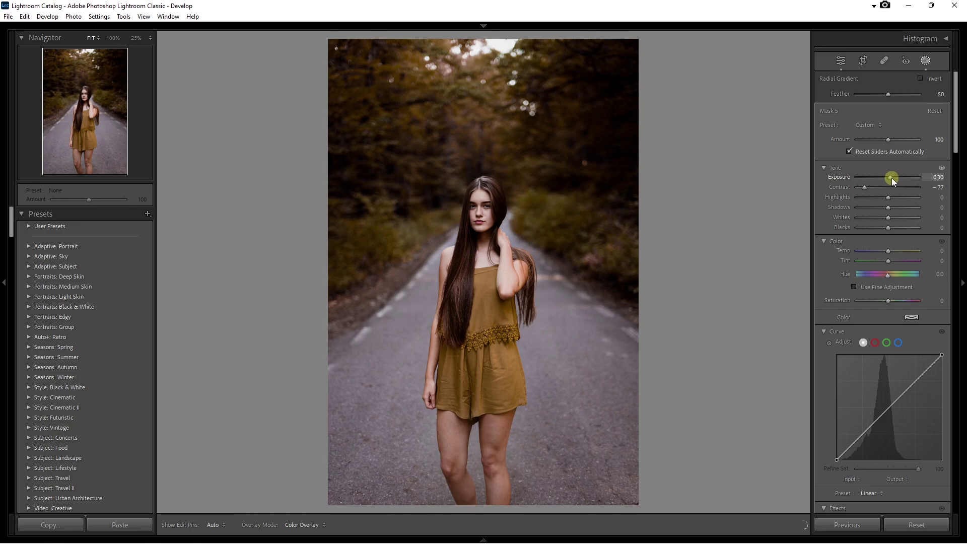
key(ctrl+z)
mouse_move(887, 221)
mouse_down()
mouse_move(902, 223)
mouse_move(890, 220)
mouse_up()
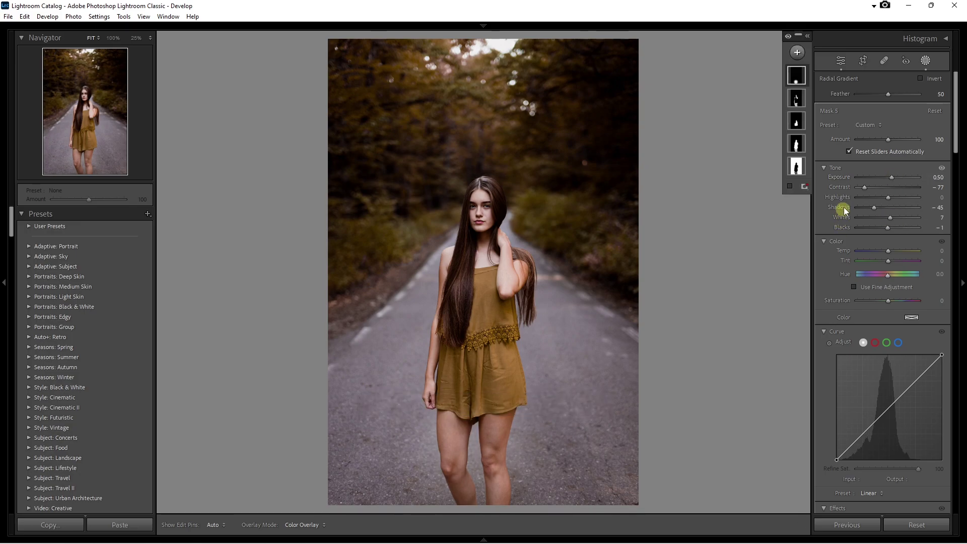
click(941, 167)
click(941, 168)
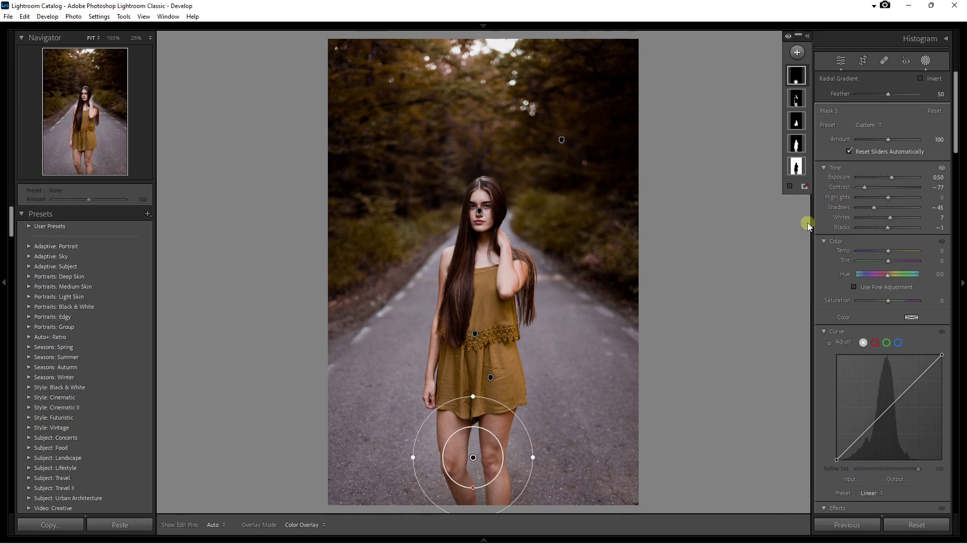
Step: Create a person mask covering only her lips
click(798, 53)
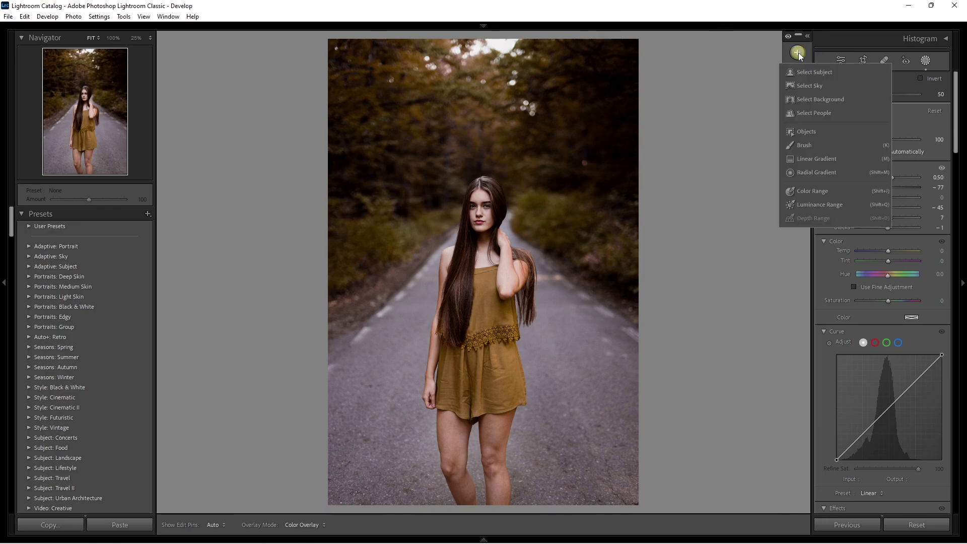
click(809, 114)
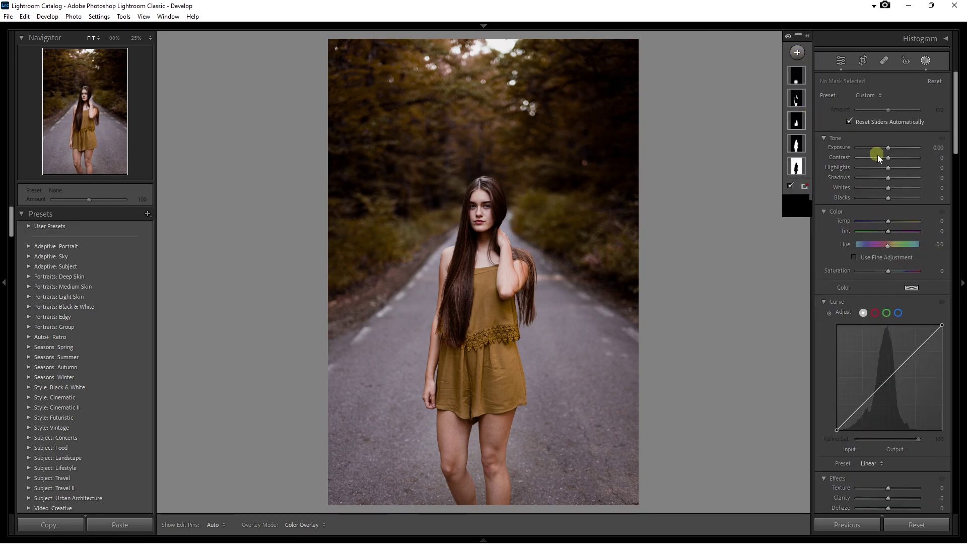
click(830, 232)
click(922, 282)
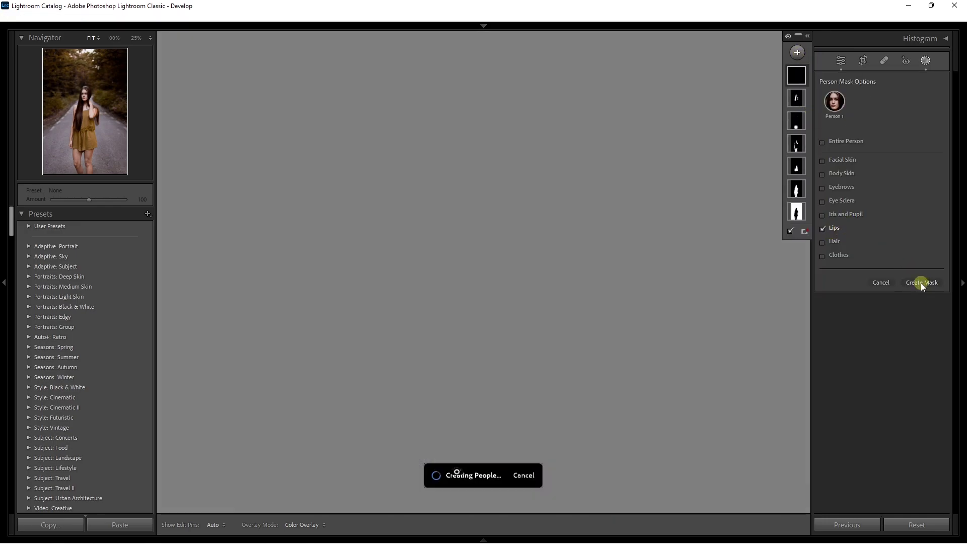
Step: Shift the lips' hue to about -47 toward pink, checking it zoomed in
key(z)
drag(883, 261, 888, 260)
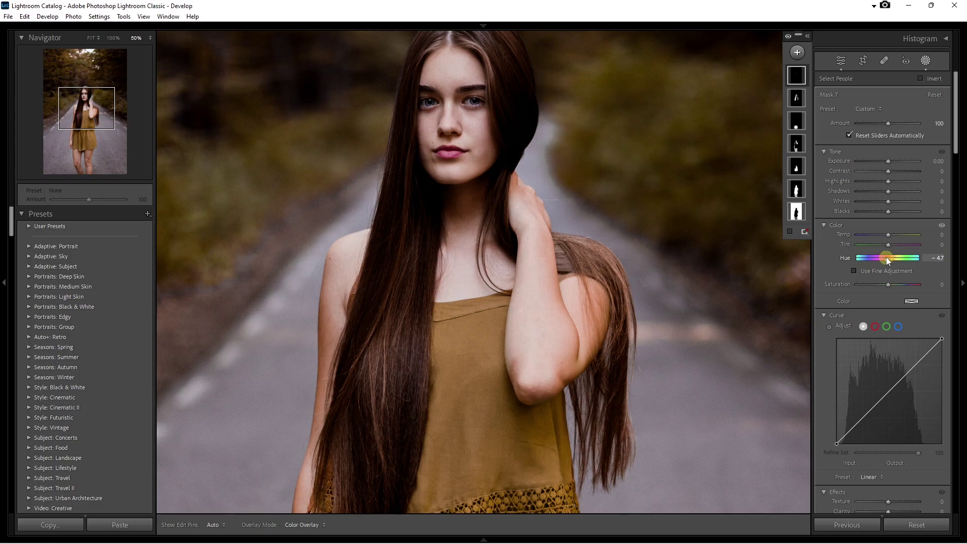
scroll(890, 234, down, 1)
key(ctrl+minus)
scroll(843, 291, down, 10)
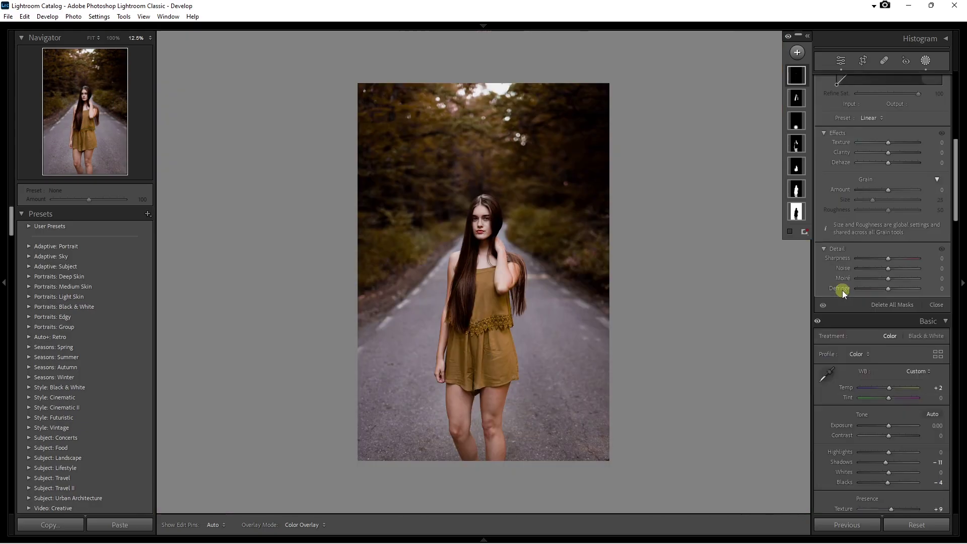
scroll(842, 290, down, 5)
scroll(839, 294, down, 5)
scroll(839, 295, down, 5)
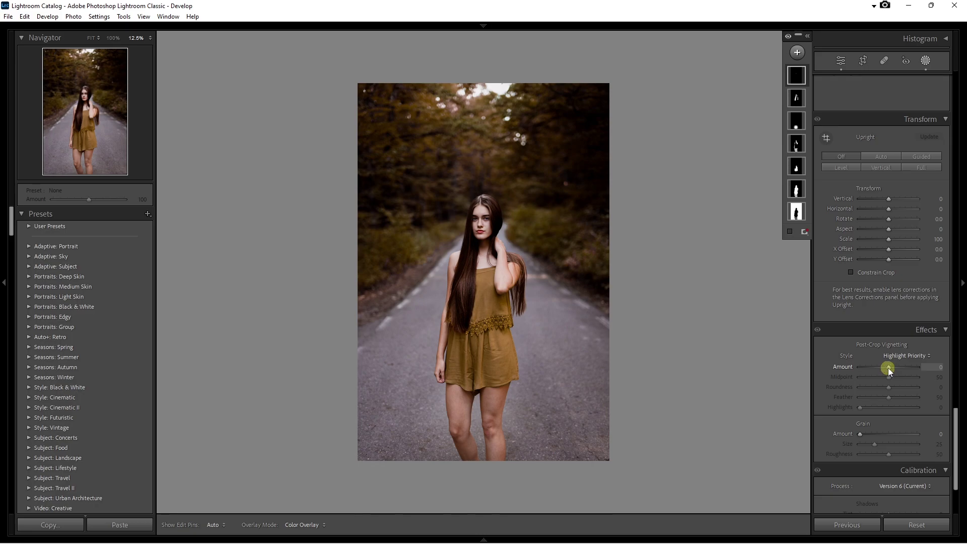
Step: Apply a slight post-crop vignette with Amount about -5
mouse_move(888, 368)
mouse_down()
mouse_move(905, 370)
mouse_move(878, 367)
mouse_move(909, 398)
mouse_up()
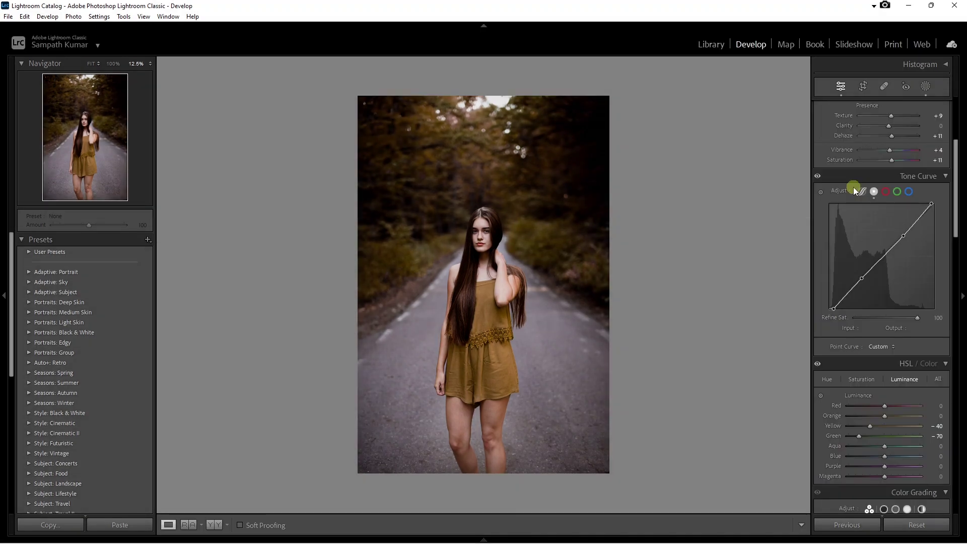
scroll(852, 210, down, 5)
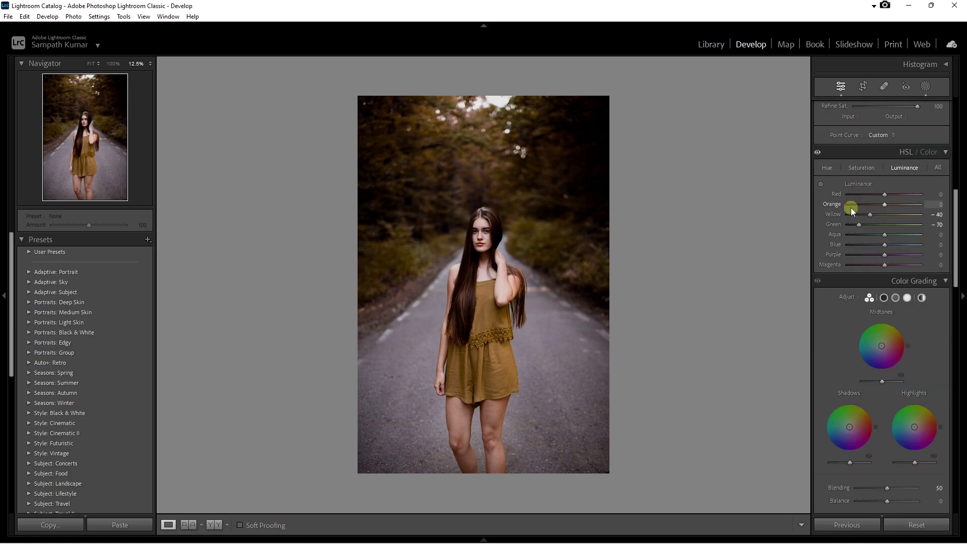
scroll(851, 209, down, 2)
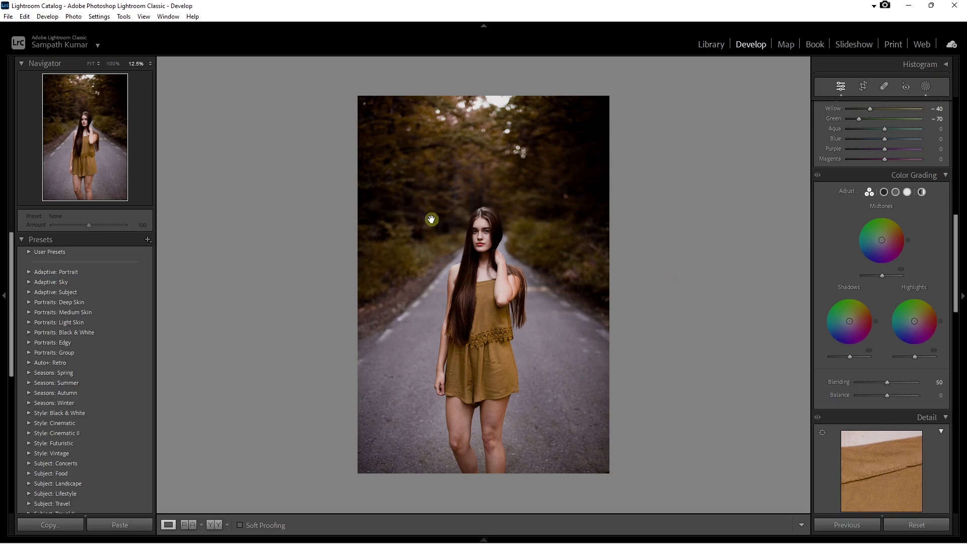
Step: Tint the shadows warm orange: Hue 42, Saturation 19, Luminance -30
click(884, 192)
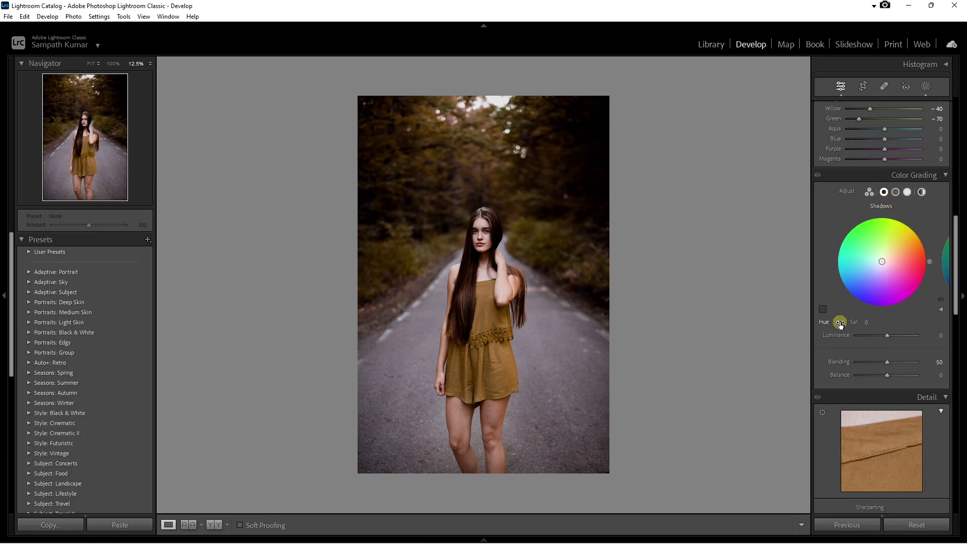
drag(840, 325, 857, 330)
drag(882, 262, 886, 258)
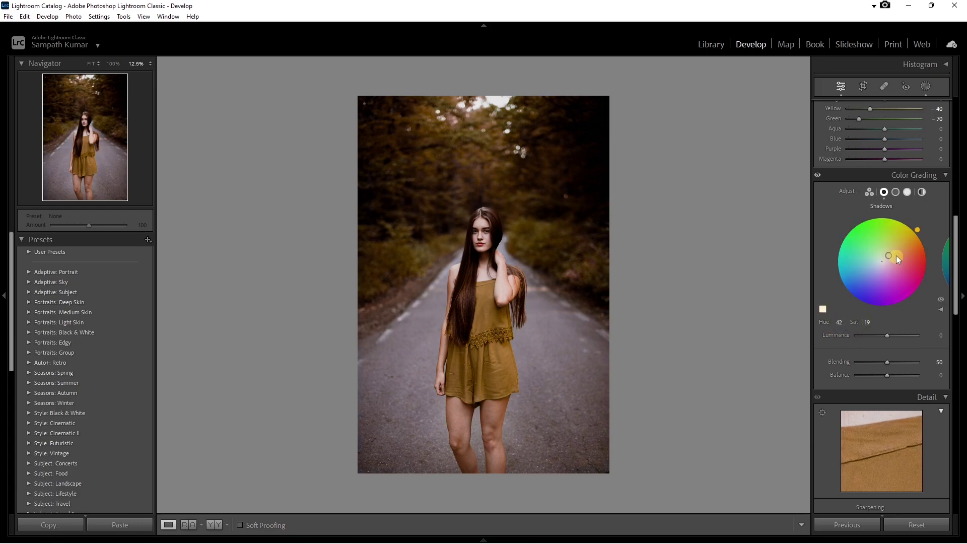
click(889, 336)
drag(888, 336, 879, 336)
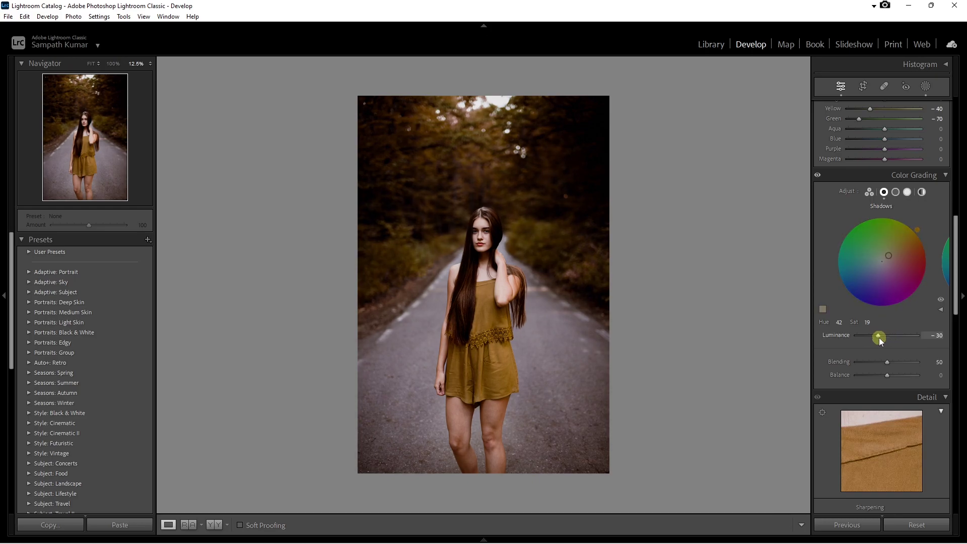
Step: Set colour grading Blending to 60 and Balance to -18
click(888, 363)
drag(890, 363, 935, 363)
mouse_move(910, 362)
mouse_down()
mouse_move(832, 368)
mouse_move(912, 362)
mouse_move(893, 361)
mouse_up()
drag(887, 379, 868, 376)
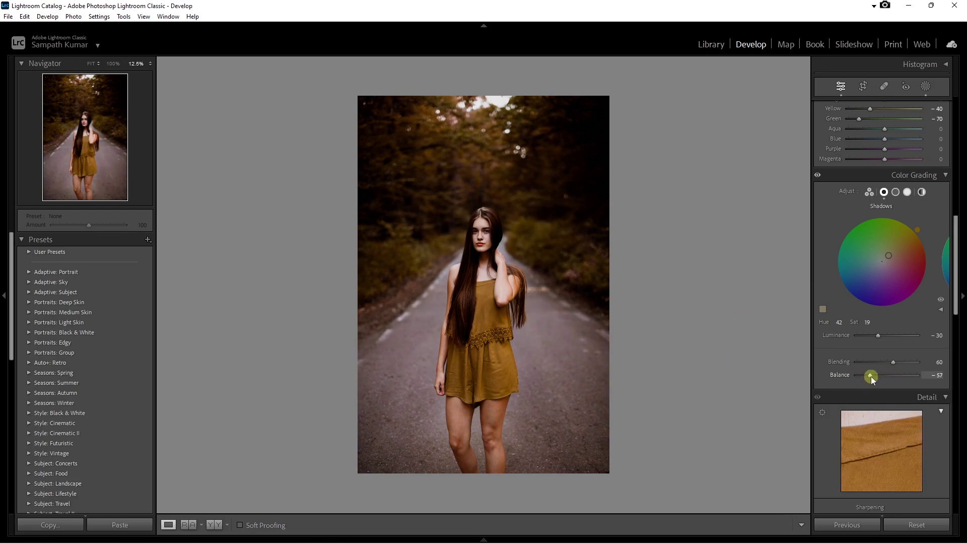
drag(881, 378, 883, 378)
Step: Tint the highlights soft pink (Hue 6, Saturation 16, Luminance -20) and begin a midtone tint
click(908, 193)
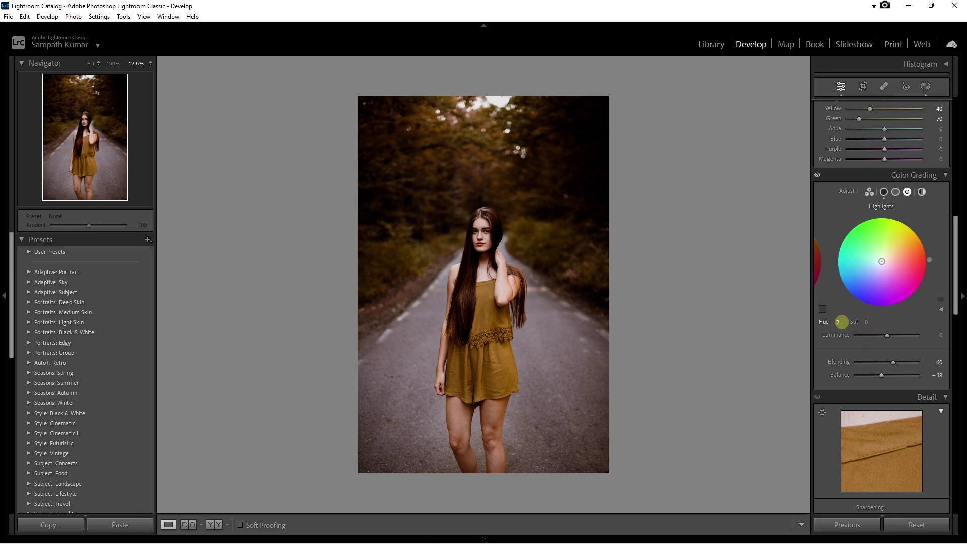
drag(838, 322, 844, 322)
drag(867, 325, 875, 325)
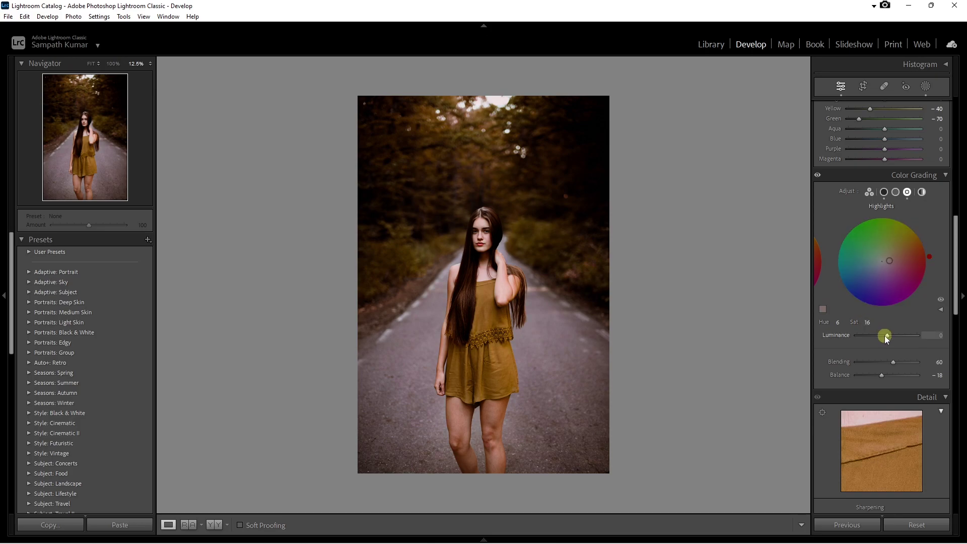
drag(886, 339, 881, 338)
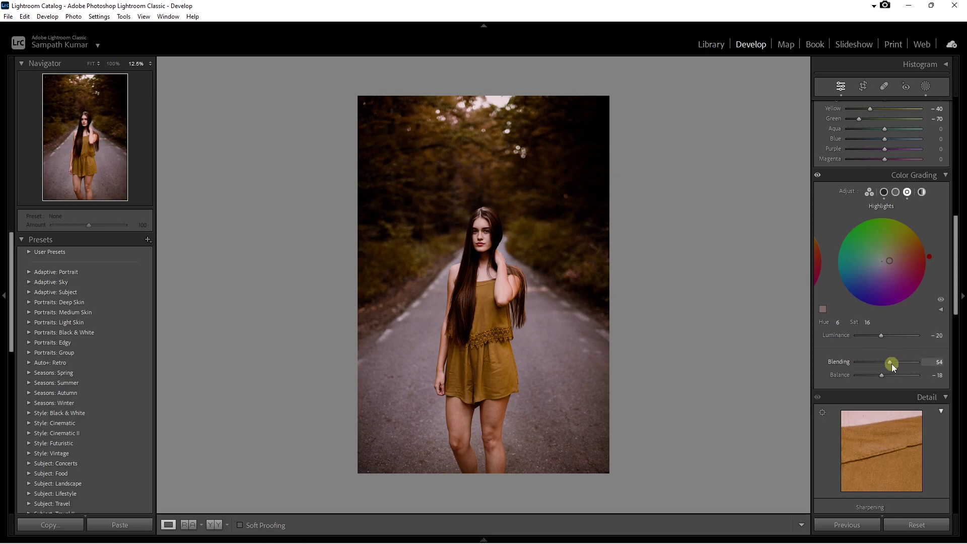
click(895, 192)
mouse_move(881, 257)
mouse_down()
mouse_move(873, 252)
mouse_move(859, 264)
mouse_up()
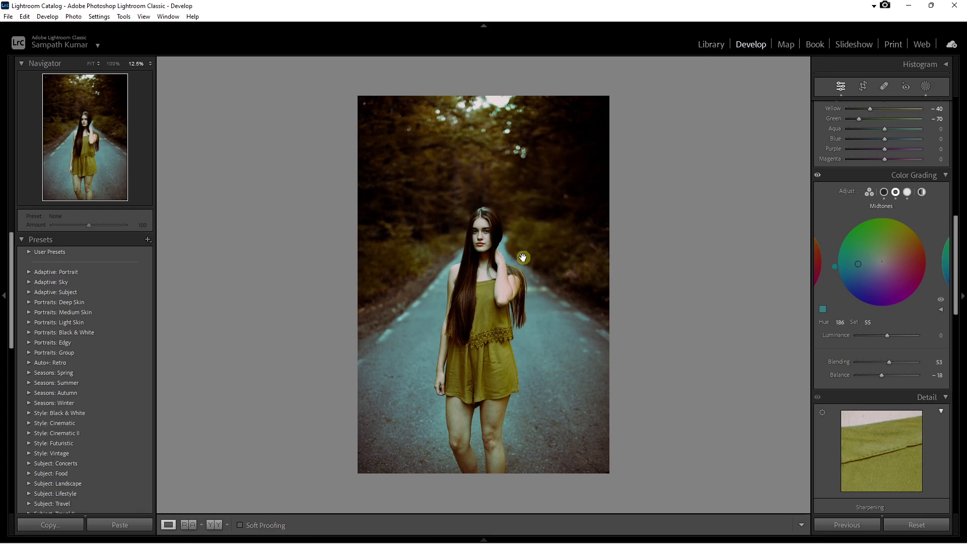
Step: Set midtones to Hue 55, Saturation 27, Luminance -60, then toggle colour grading to compare
drag(881, 262, 889, 251)
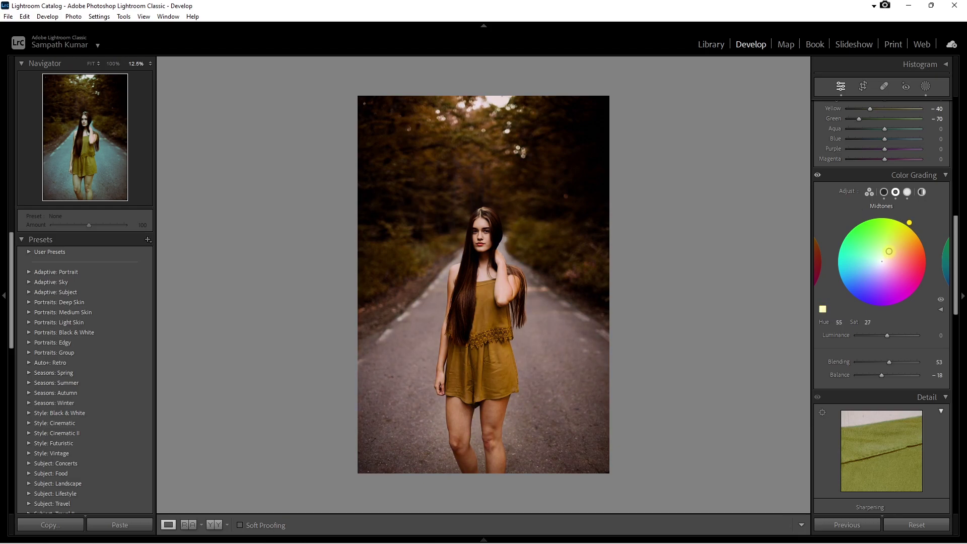
mouse_move(887, 335)
mouse_down()
mouse_move(869, 335)
mouse_move(893, 362)
mouse_up()
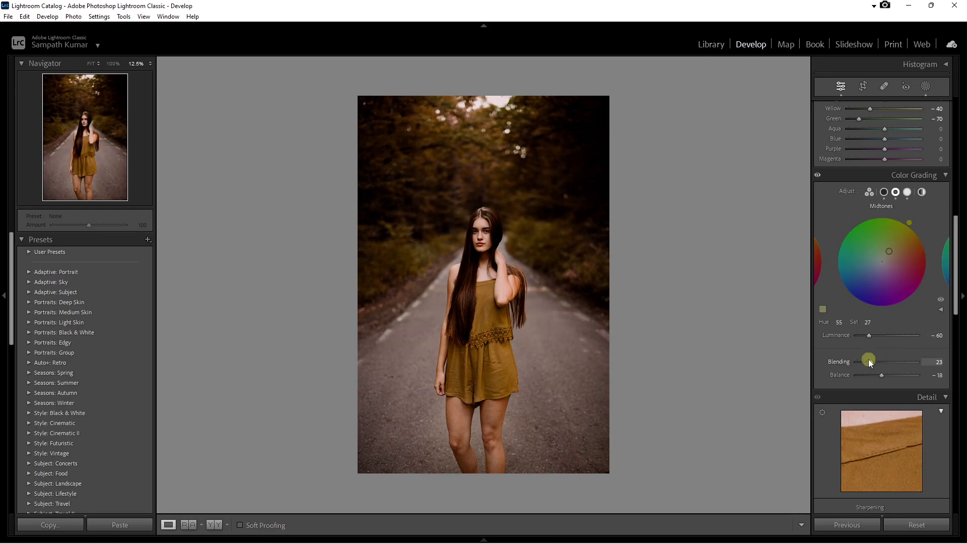
click(818, 176)
click(818, 175)
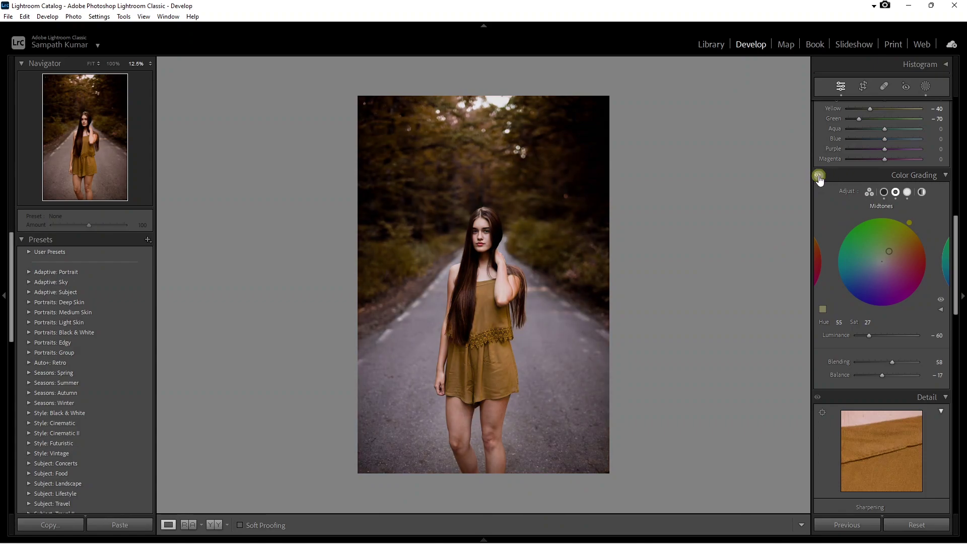
click(818, 176)
click(818, 175)
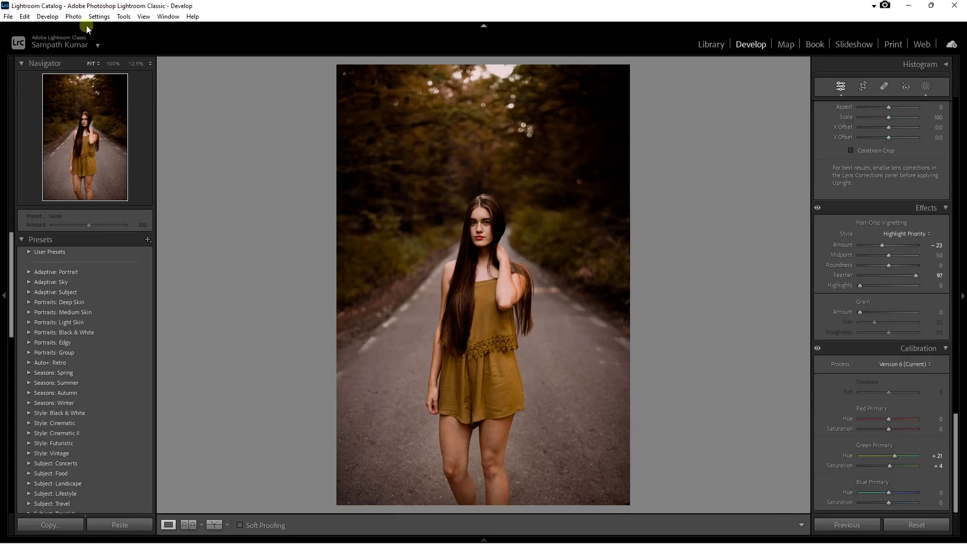
Step: Export the photo as a quality-100 sRGB JPEG with the DNG preset unchecked
click(8, 16)
click(61, 160)
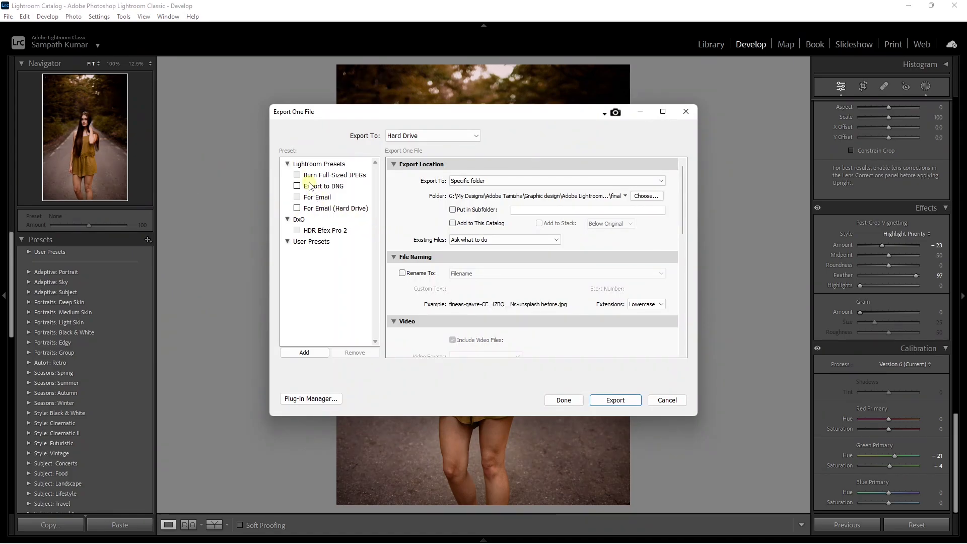
click(297, 187)
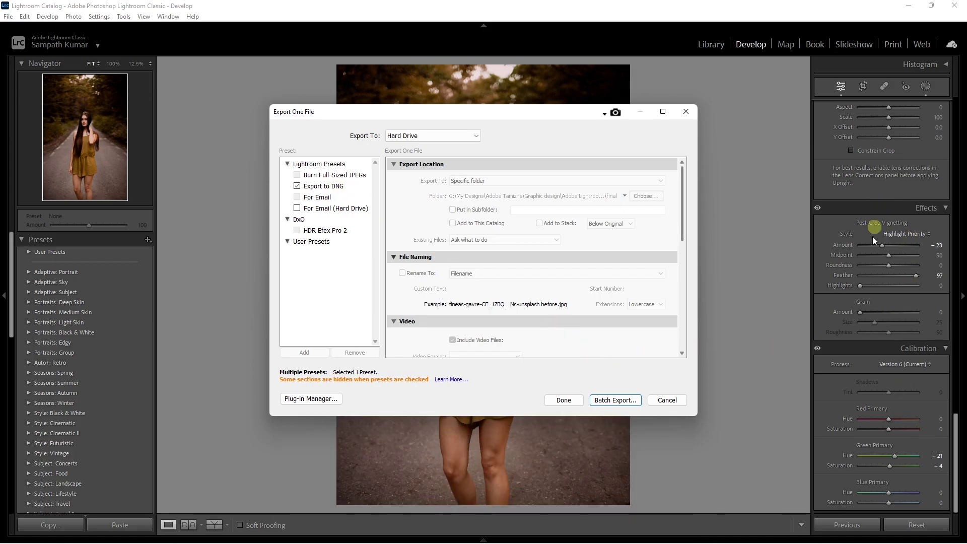
click(297, 186)
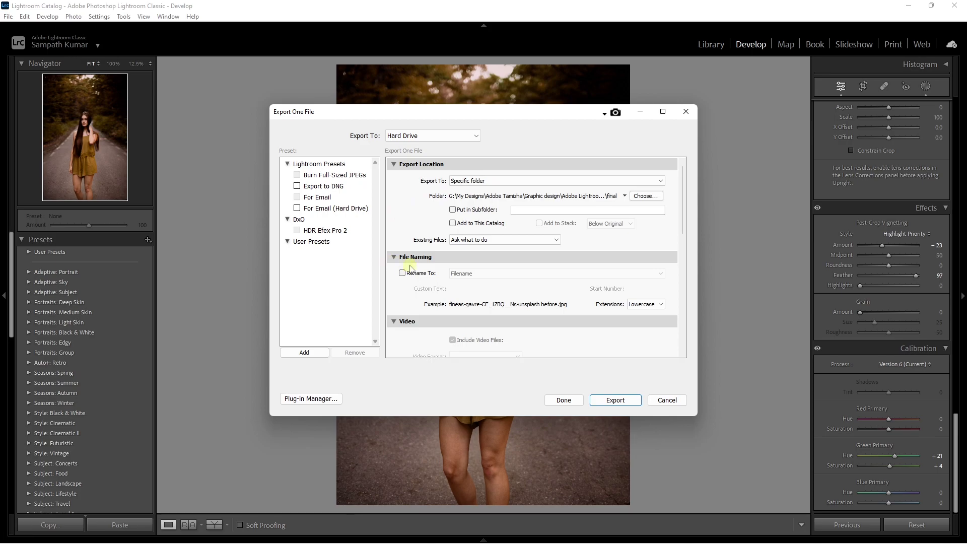
scroll(411, 269, down, 5)
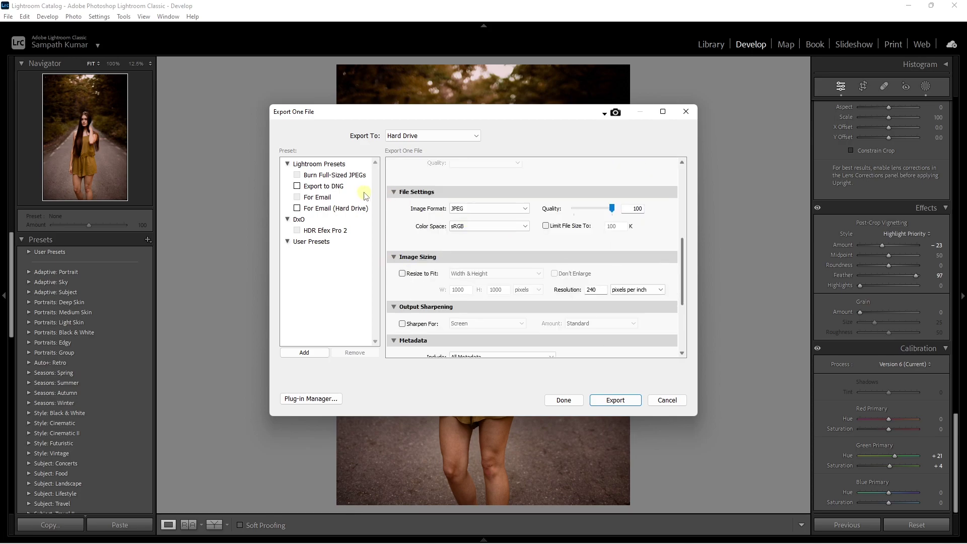
scroll(613, 251, up, 2)
click(615, 400)
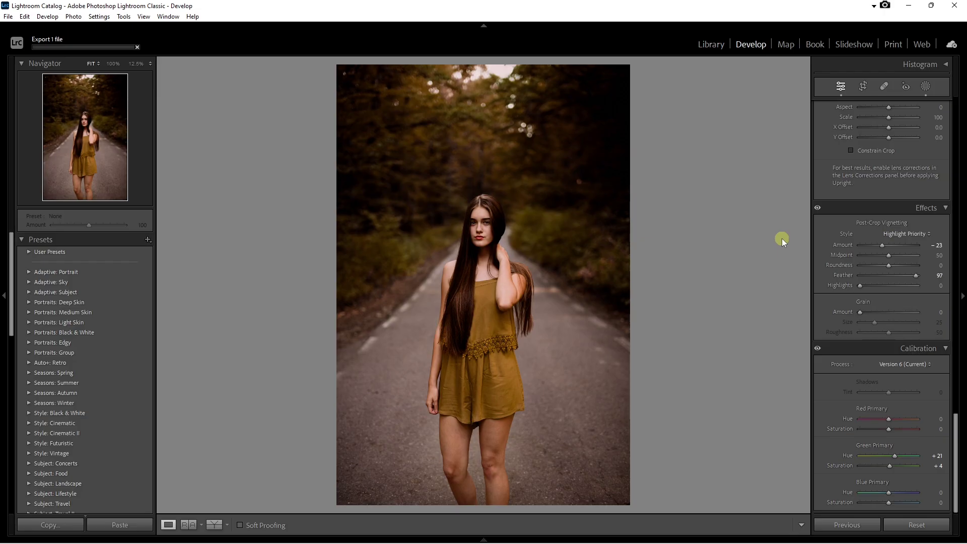